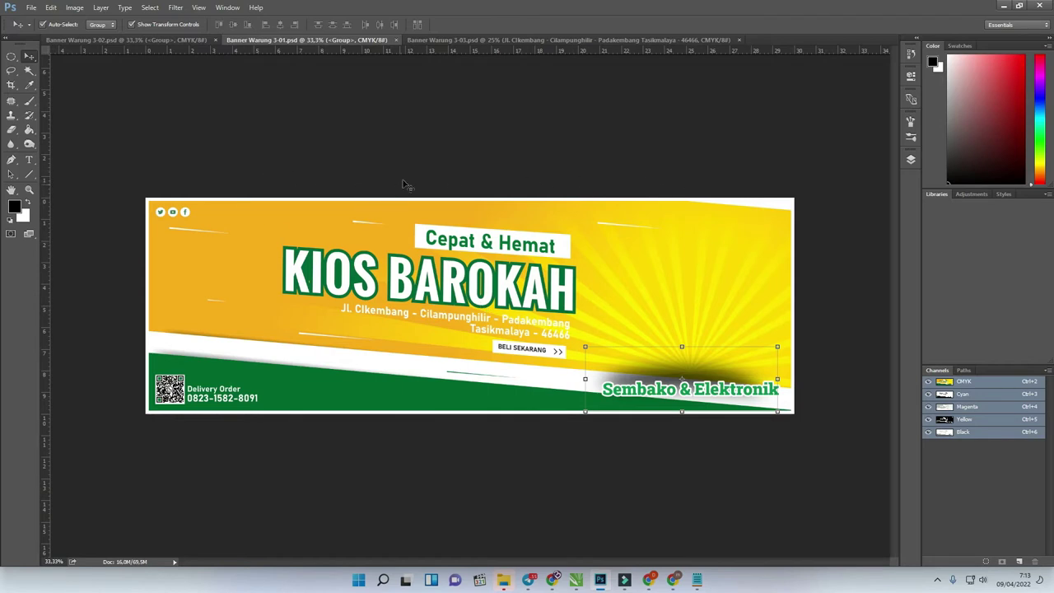
- Look through the three open banner documents and return to Banner Warung 3-02.psd
left_click(450, 41)
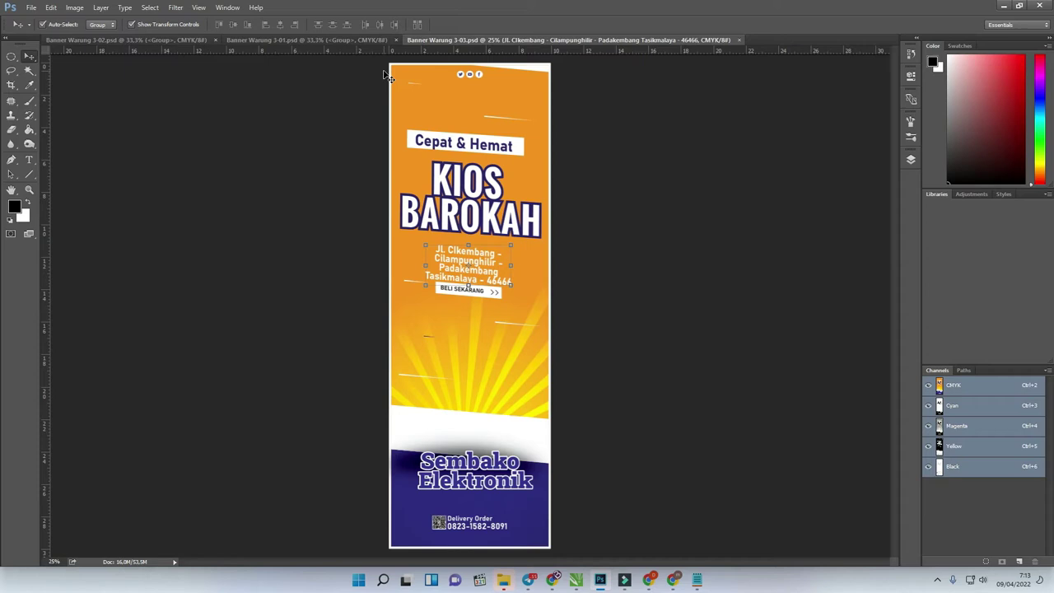
left_click(609, 333)
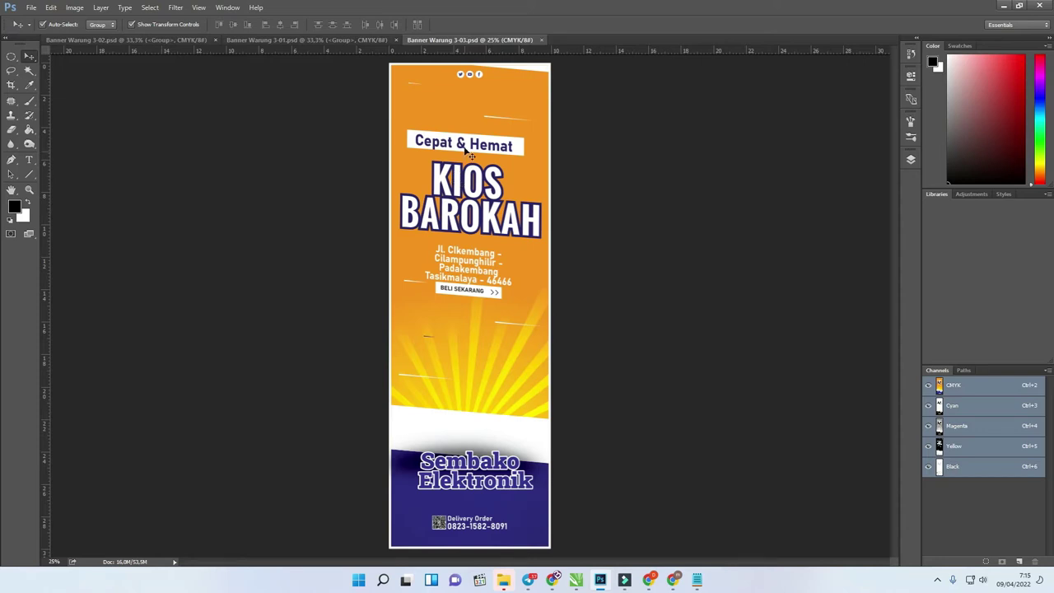
left_click(164, 40)
left_click(264, 40)
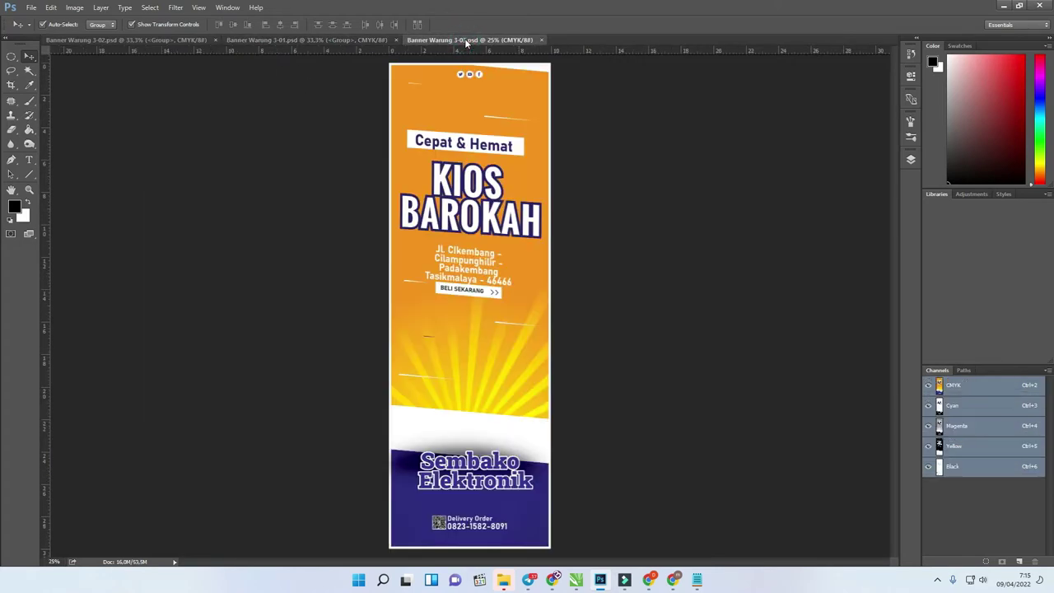
left_click(469, 40)
left_click(168, 38)
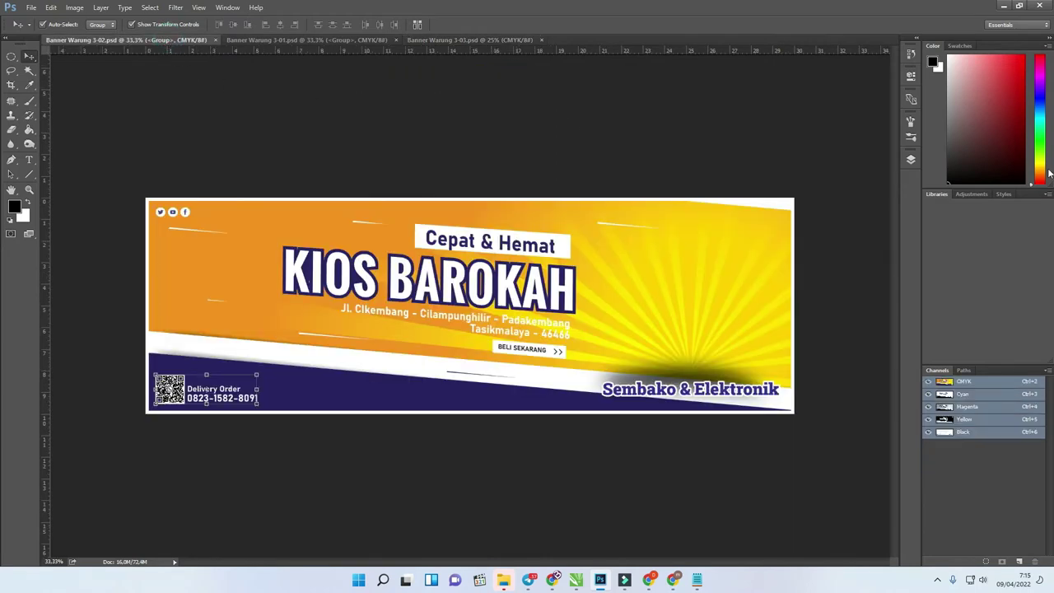
- Examine the banner's layer structure, including the Delivery Order group's contents and the white and dark blue band shapes
left_click(911, 159)
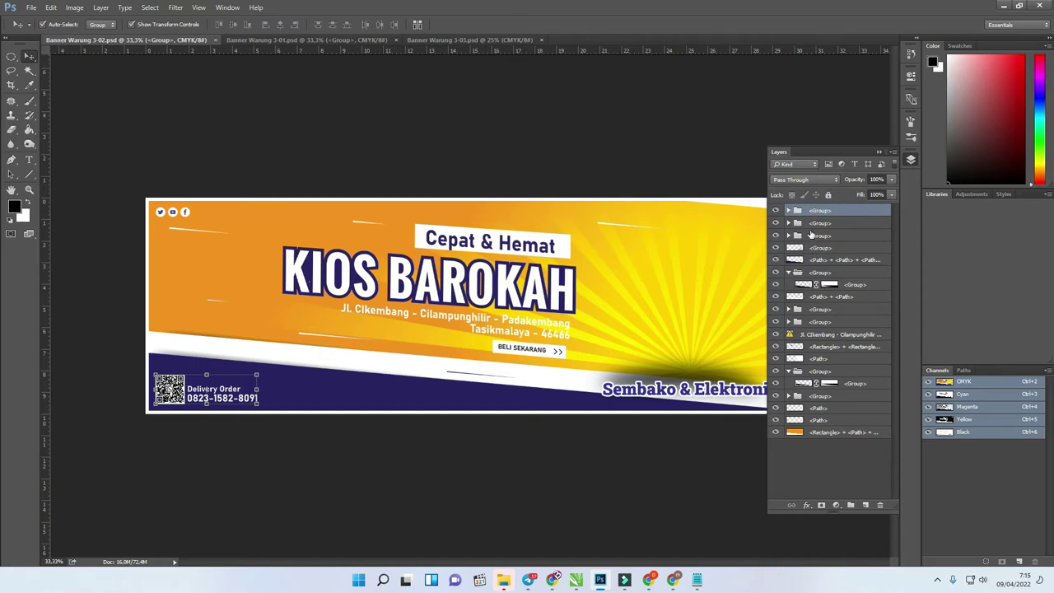
left_click(775, 211)
left_click(775, 212)
left_click(788, 211)
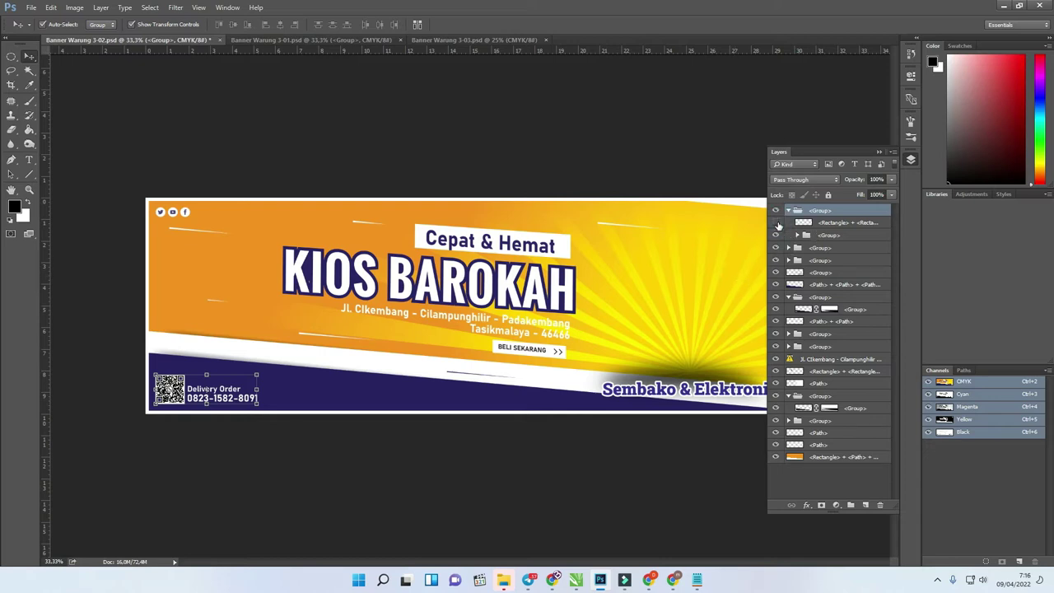
left_click(776, 237)
left_click(776, 237)
left_click(303, 365)
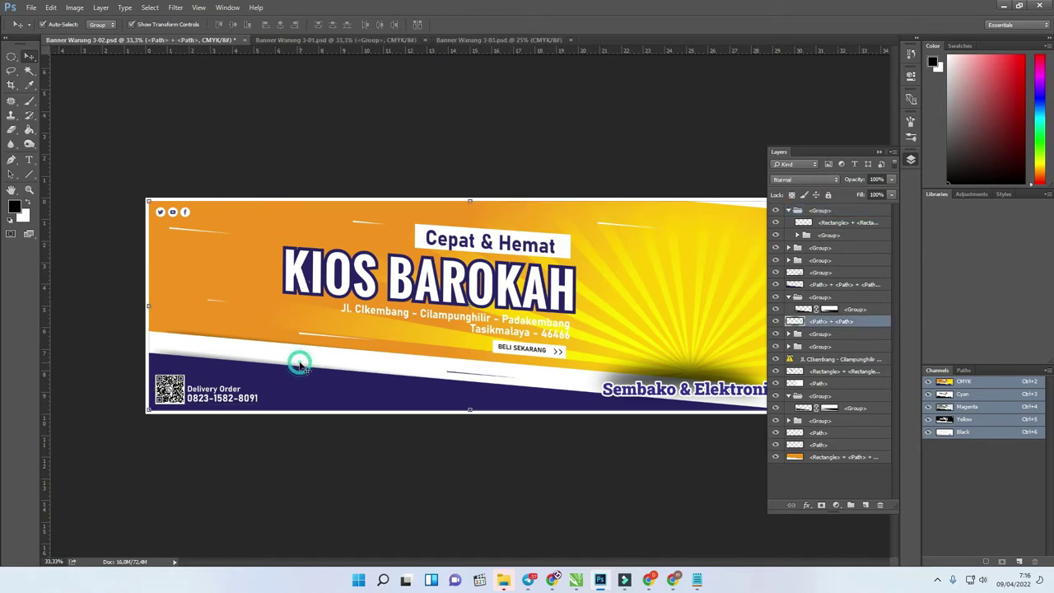
left_click(346, 380)
left_click_drag(344, 400, 344, 387)
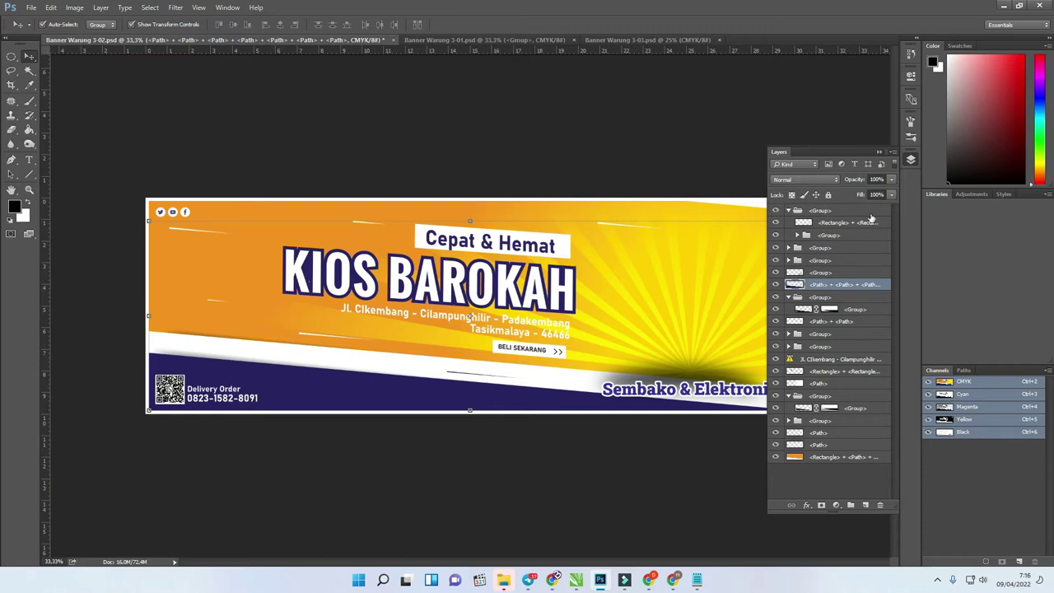
left_click(658, 142)
- Replace BAROKAH with KANG RIAN in the headline's text layer so the shop name reads KIOS KANG RIAN
left_click(460, 286)
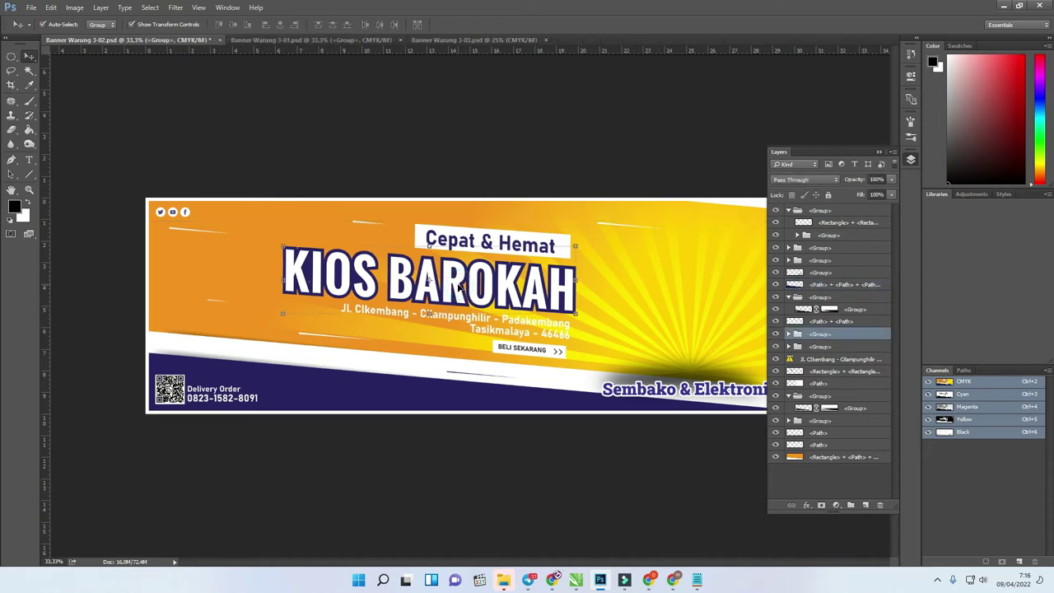
left_click(788, 334)
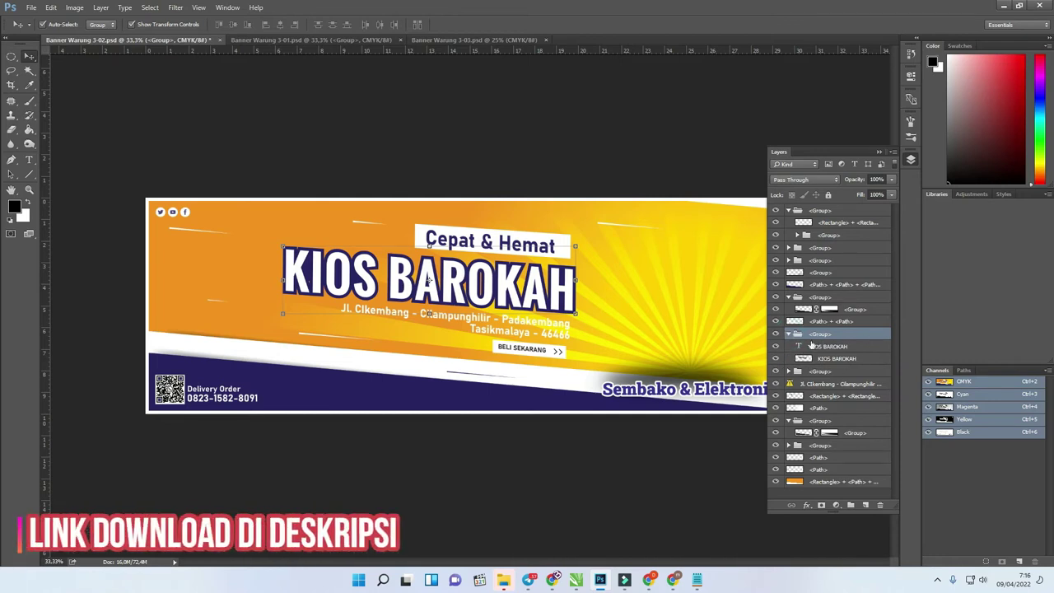
double_click(800, 349)
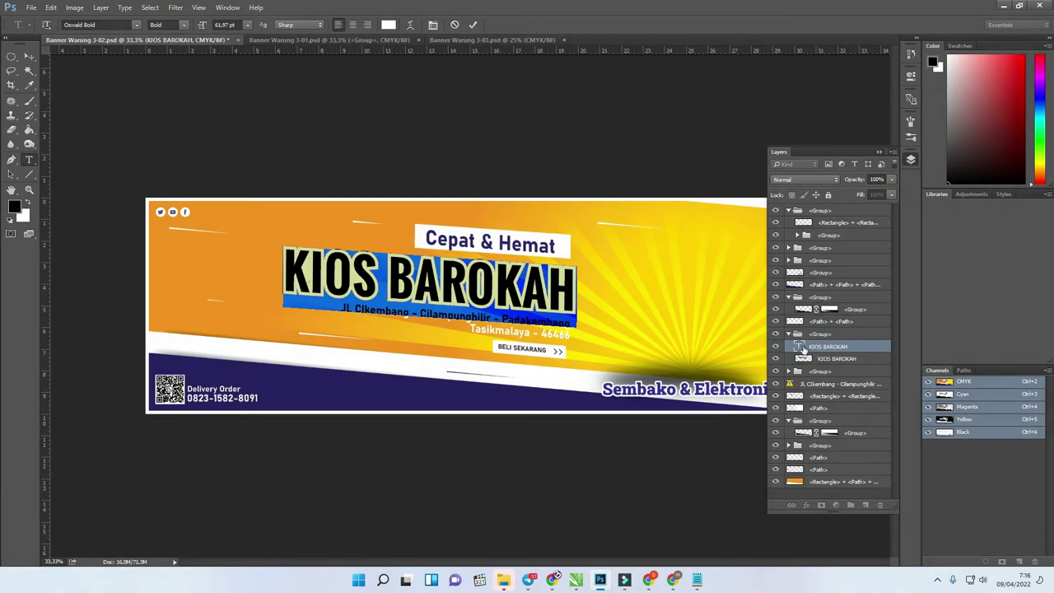
key("ctrl+h")
left_click_drag(294, 266, 608, 298)
left_click_drag(387, 280, 631, 276)
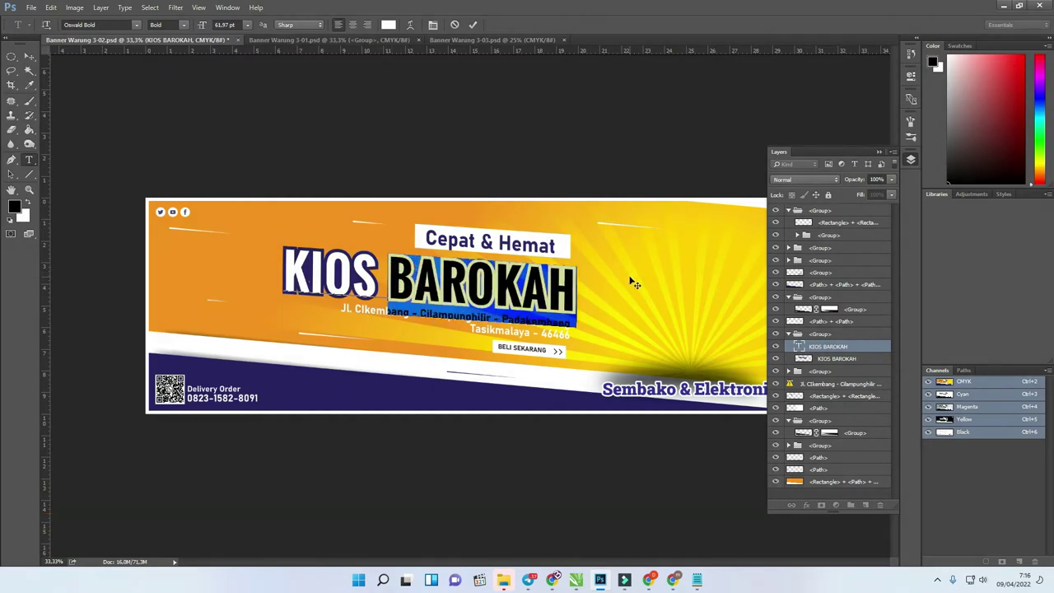
type("KANG RIAN")
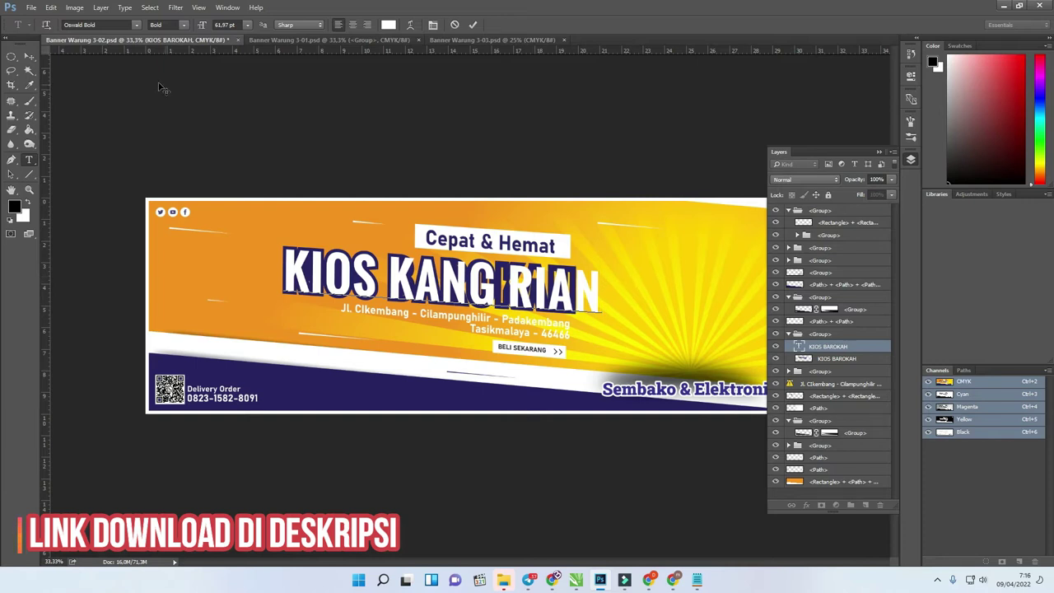
left_click(28, 56)
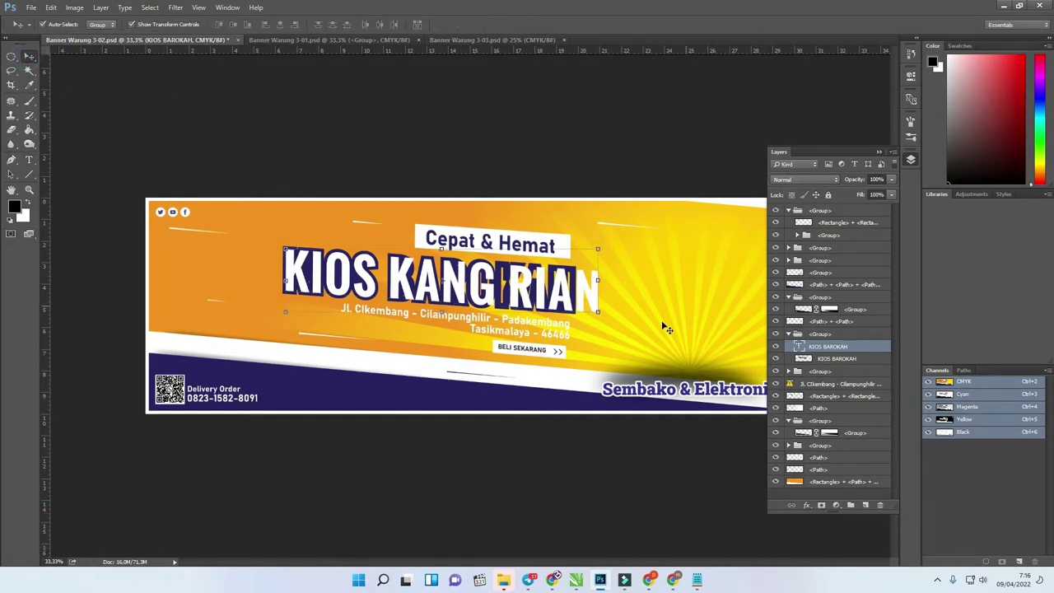
- Identify the old KIOS BAROKAH outline layer beneath the headline text by toggling its visibility, and delete it
left_click(776, 359)
left_click(775, 360)
left_click(775, 359)
left_click(775, 360)
left_click(775, 359)
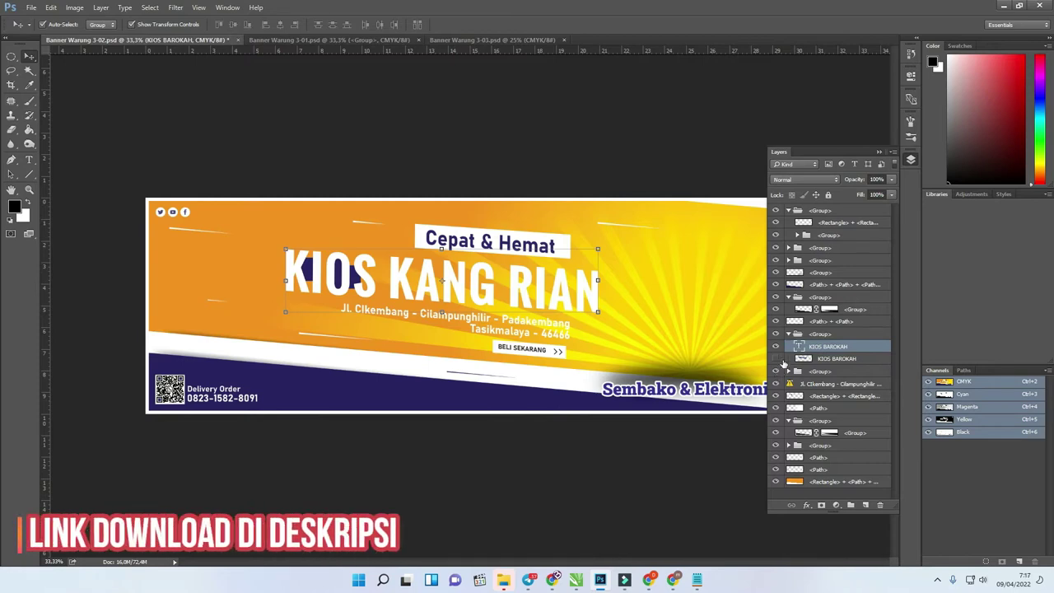
left_click(808, 360)
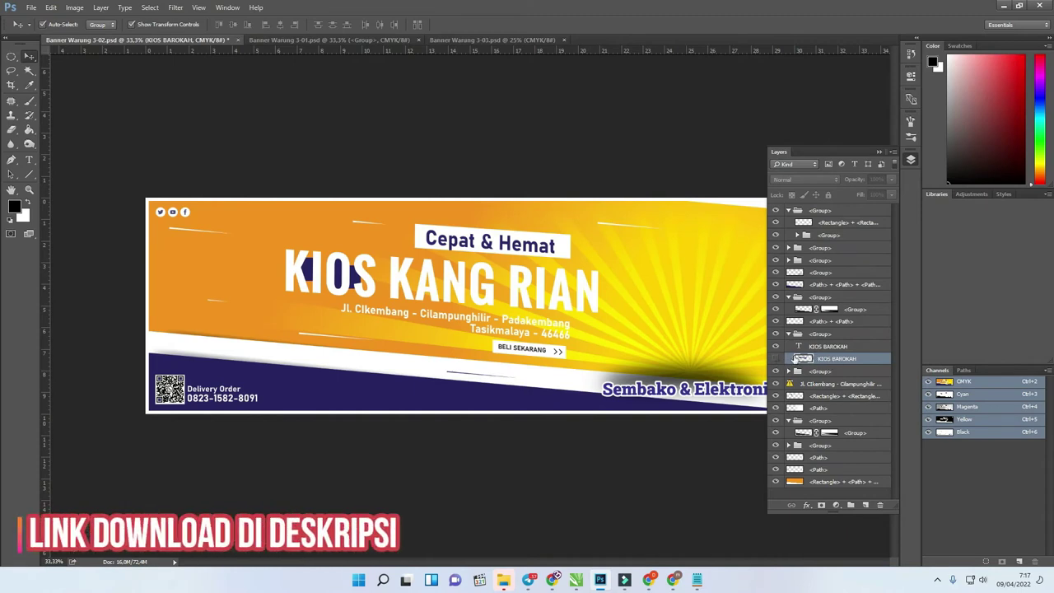
left_click(880, 505)
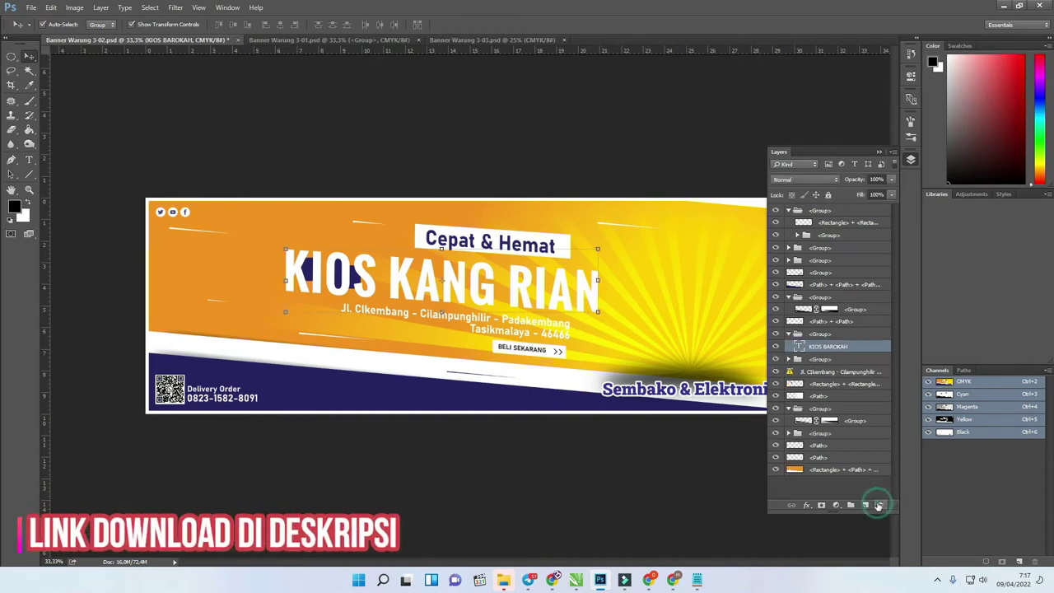
- Add a Stroke effect to the headline text layer through its layer style settings
right_click(834, 350)
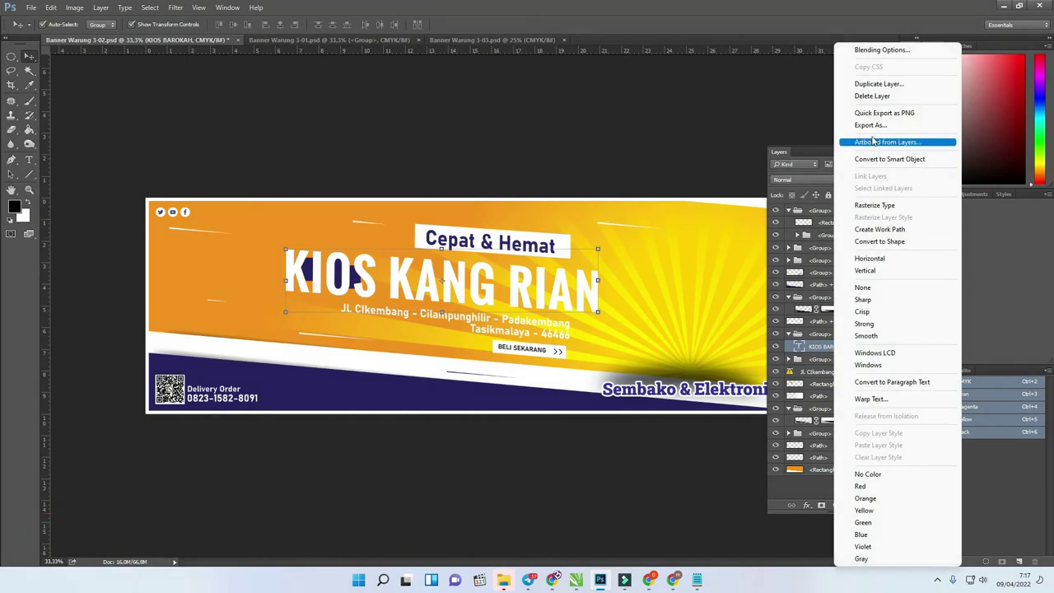
left_click(880, 50)
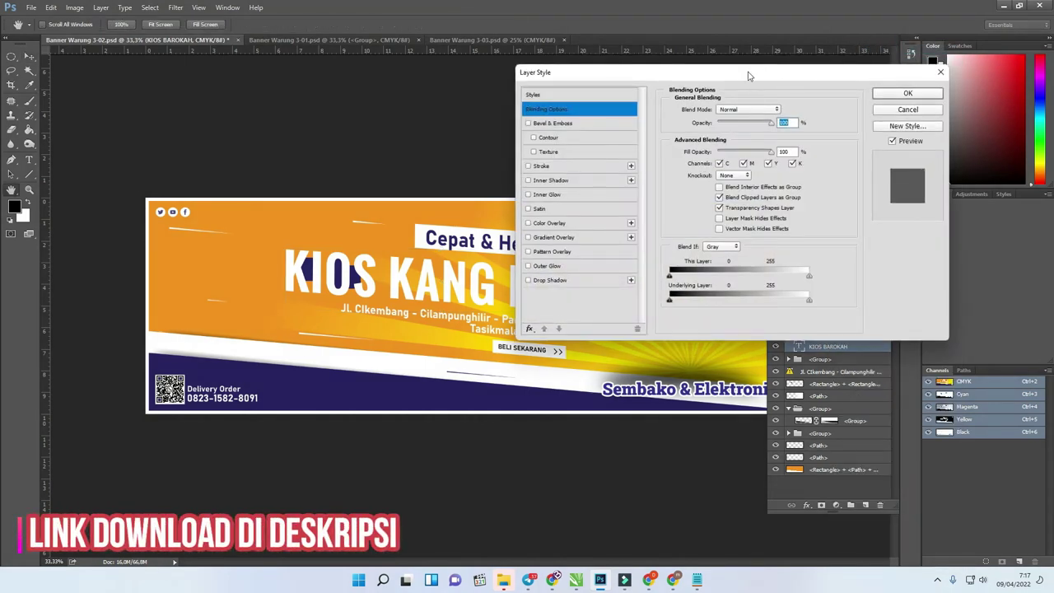
left_click_drag(750, 77, 930, 96)
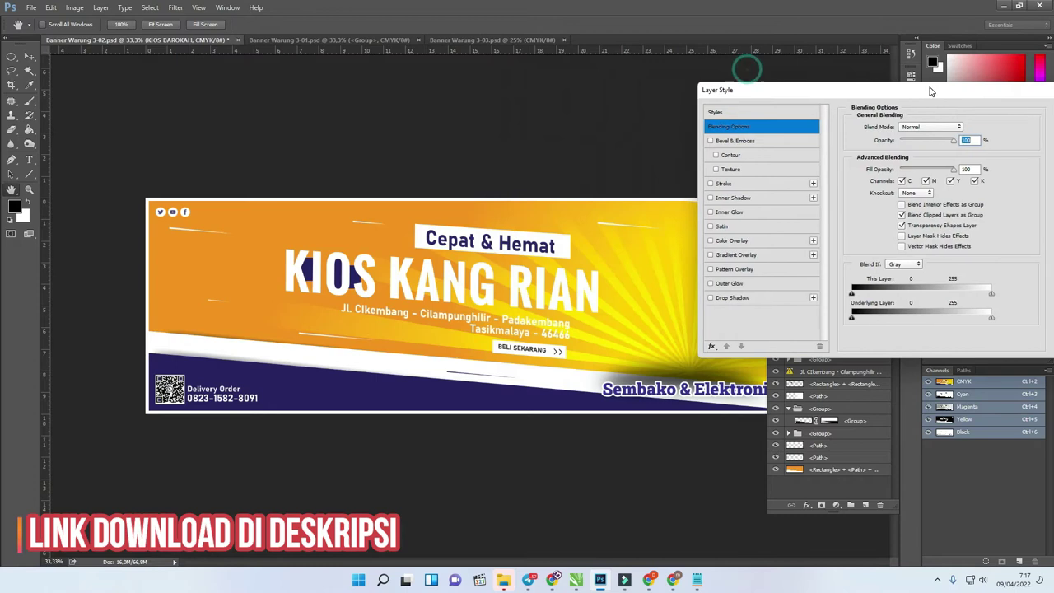
left_click(712, 184)
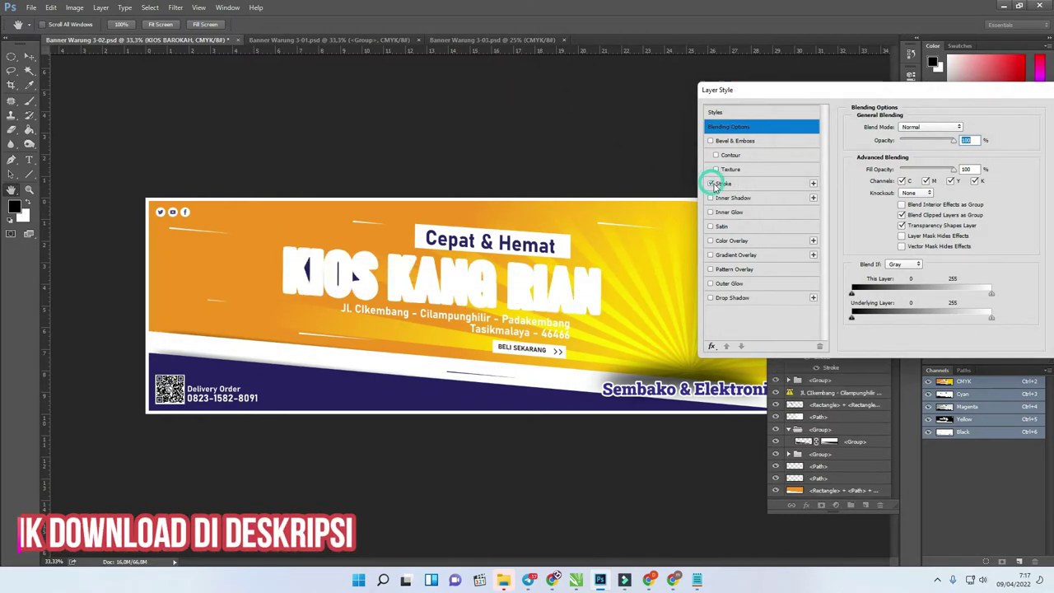
left_click(768, 183)
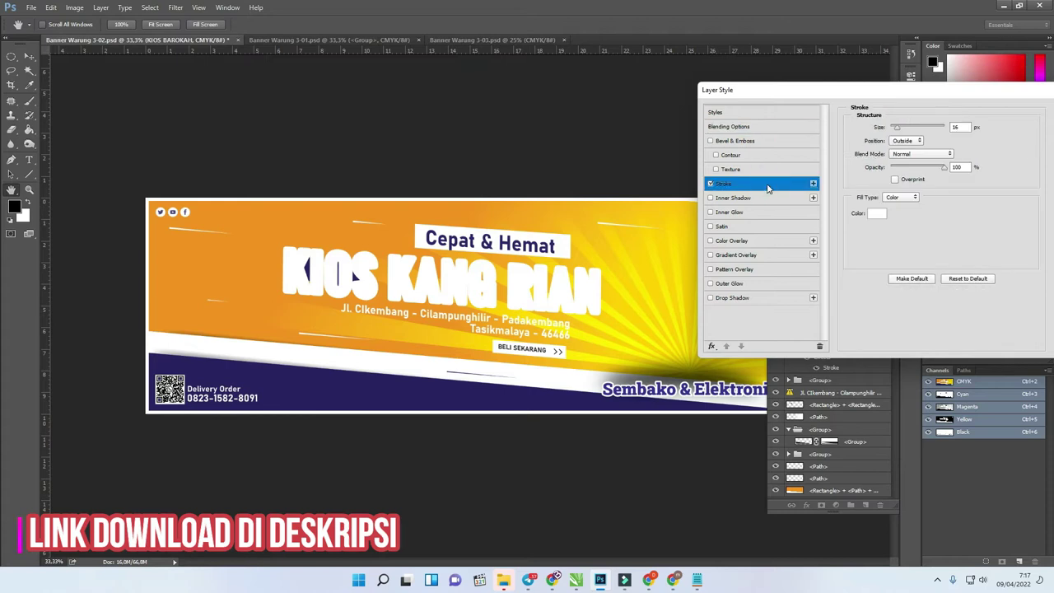
left_click_drag(875, 100, 859, 92)
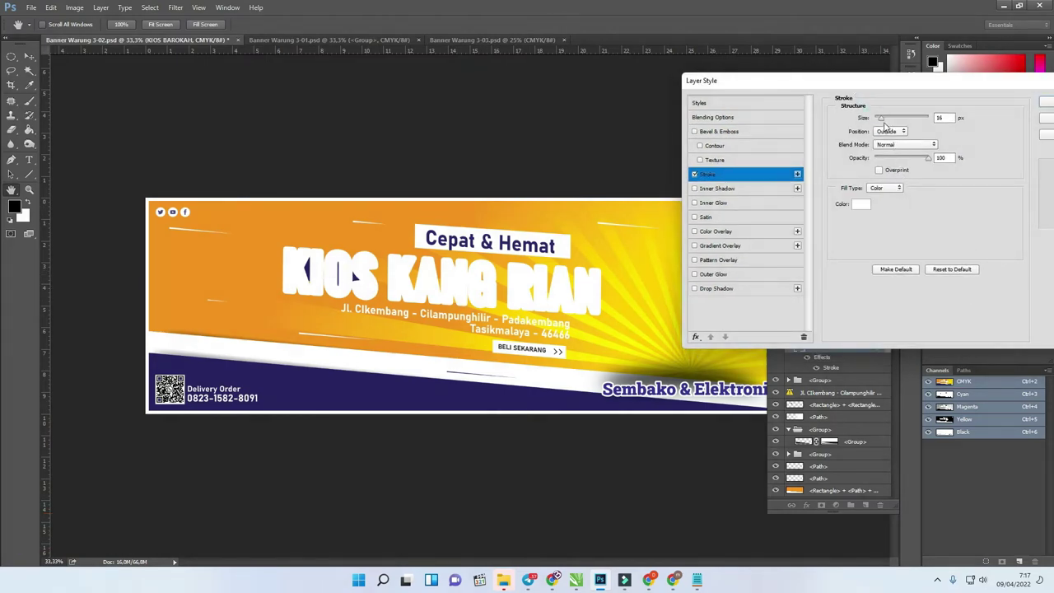
- Set the headline's stroke color to the dark blue 282461 sampled from the banner's lower band, and apply the layer style
left_click(861, 203)
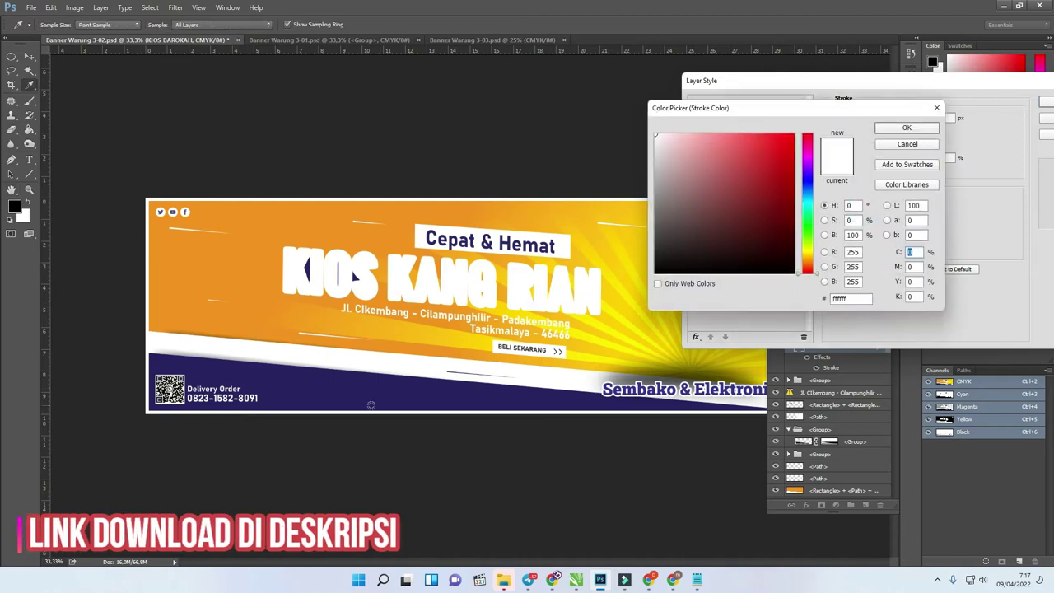
left_click(343, 398)
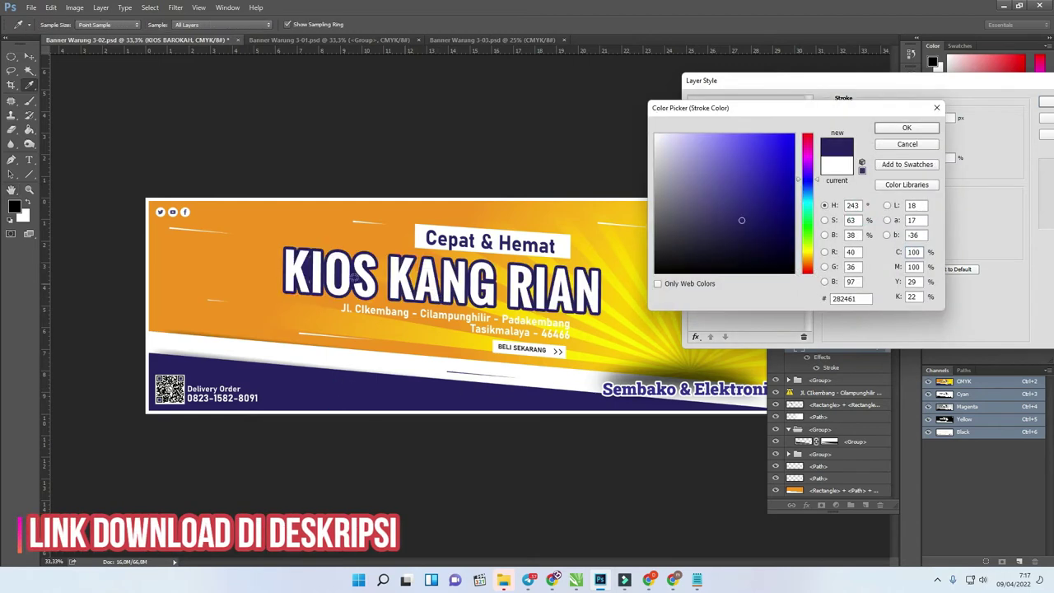
left_click(907, 129)
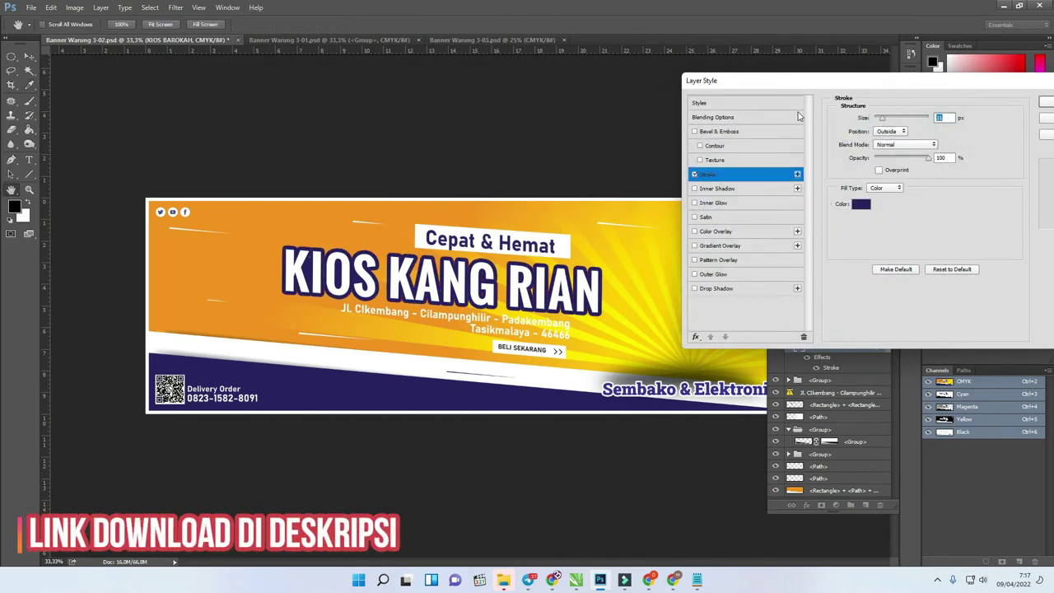
left_click_drag(798, 80, 665, 107)
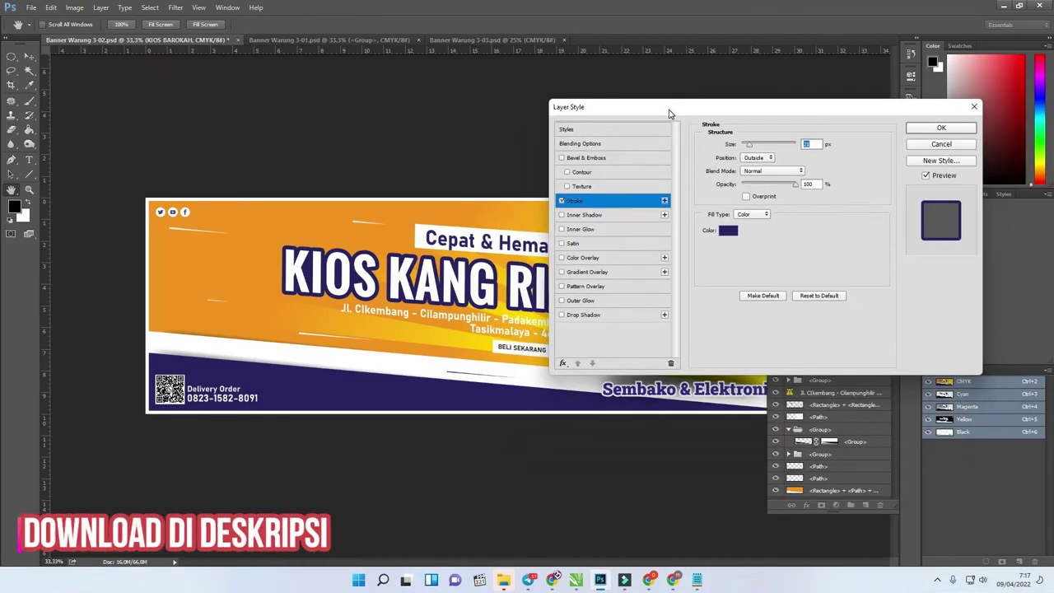
left_click(937, 132)
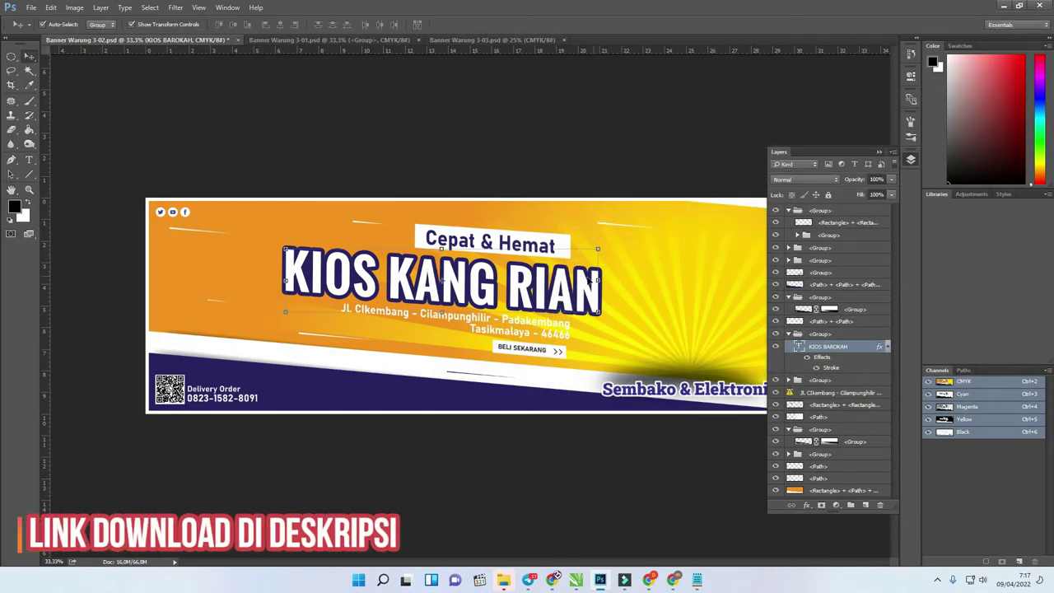
left_click(609, 164)
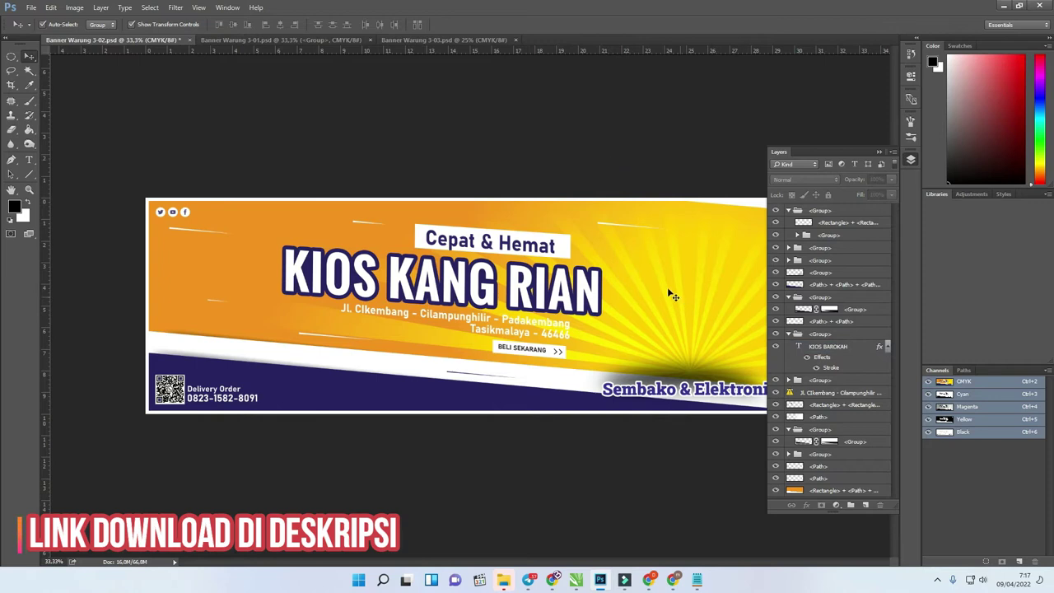
left_click(878, 148)
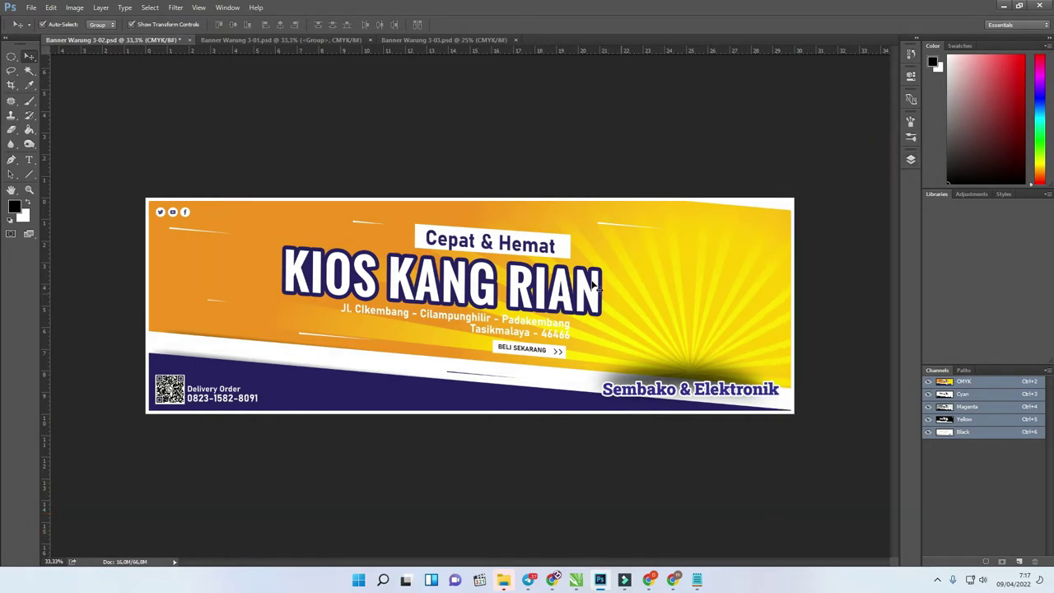
- Switch to File Explorer and bring the product images from Banner Warung Sembako's png folder into the Photoshop banner
left_click(504, 581)
left_click(302, 57)
left_click(251, 58)
double_click(134, 234)
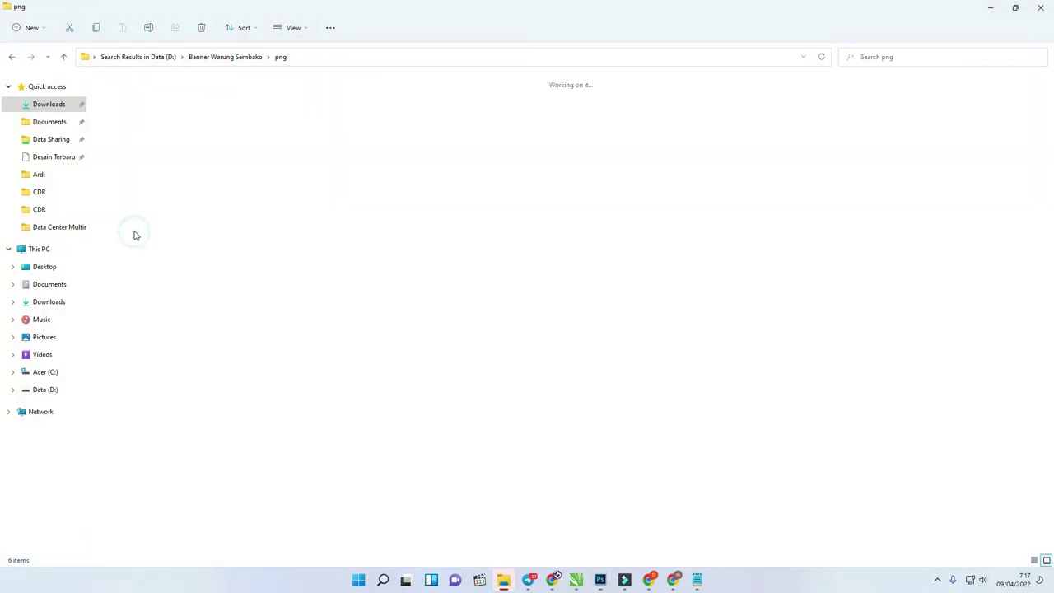
left_click(124, 105)
left_click(424, 107, "shift")
left_click_drag(424, 107, 665, 300)
key("alt+Tab")
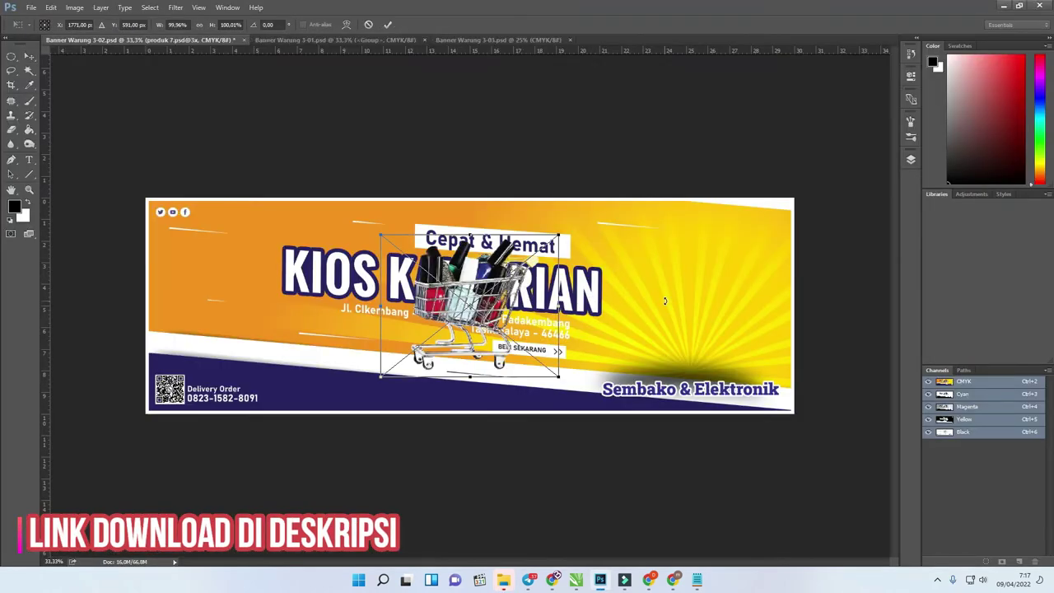
- Accept the placement of each imported product image at its default size and position on the banner
key("Return")
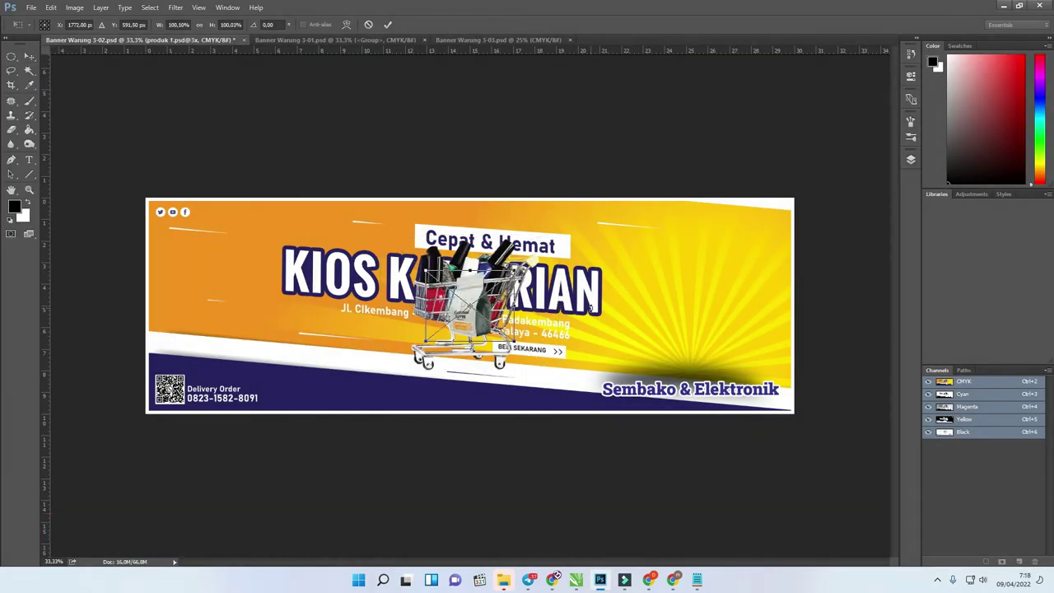
key("Return")
key("Return")
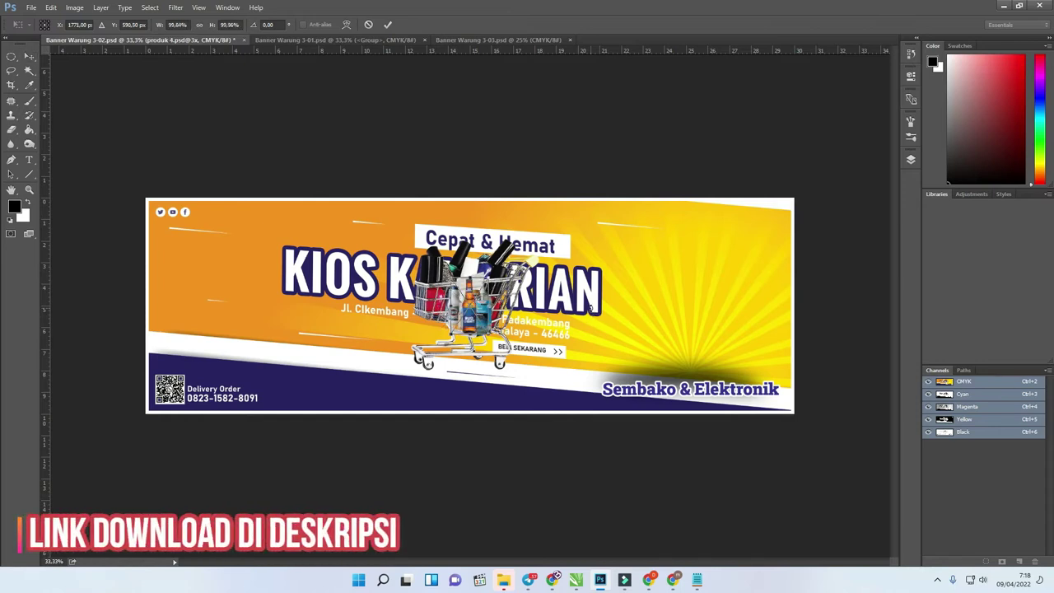
key("Return")
key("Return")
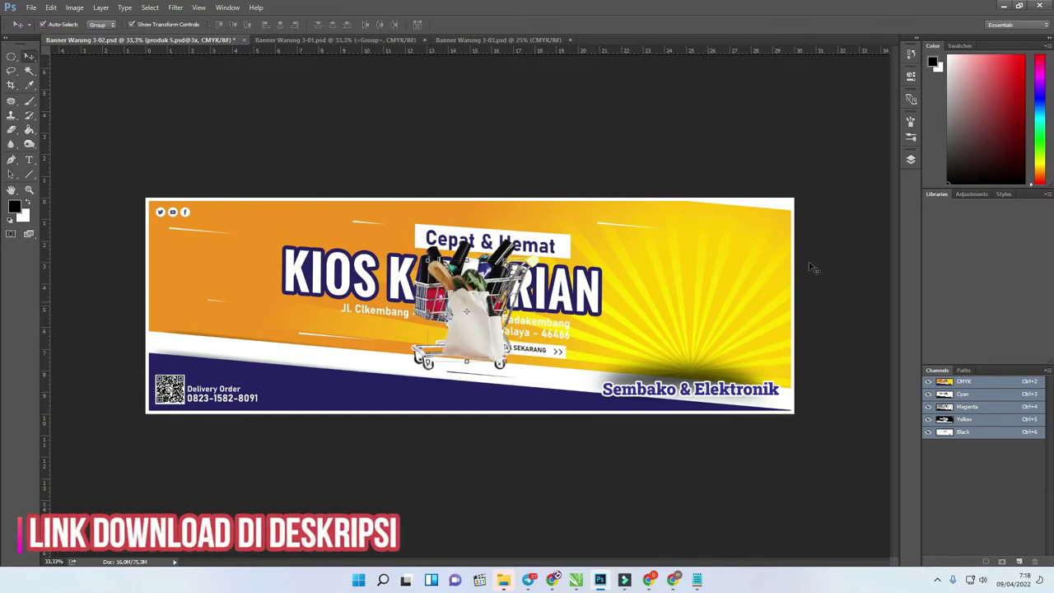
- Group the six product image layers and move the group onto the yellow sunburst area beside the headline
left_click(911, 160)
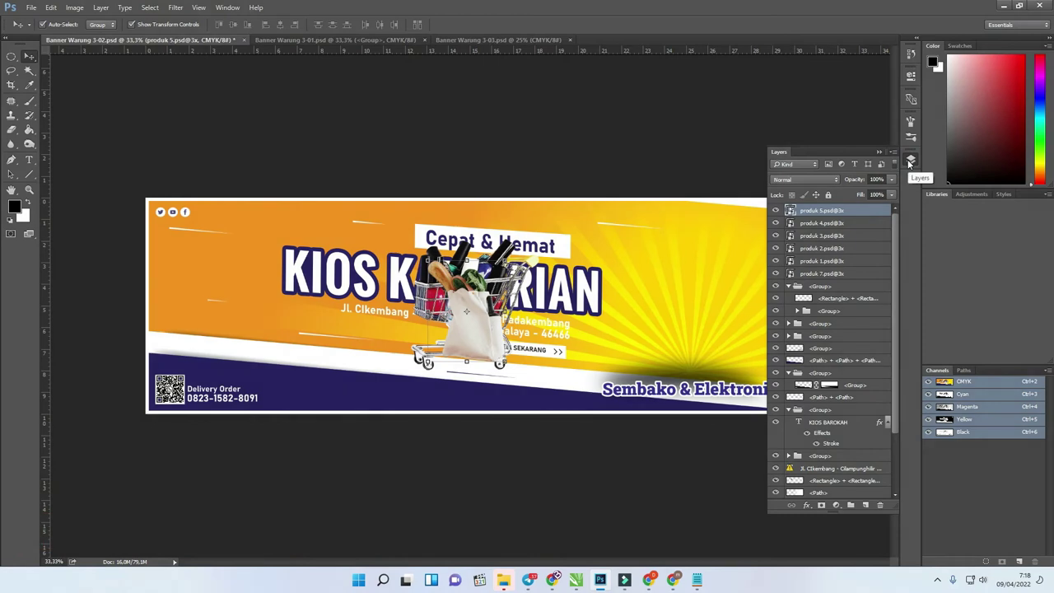
left_click(853, 274, "shift")
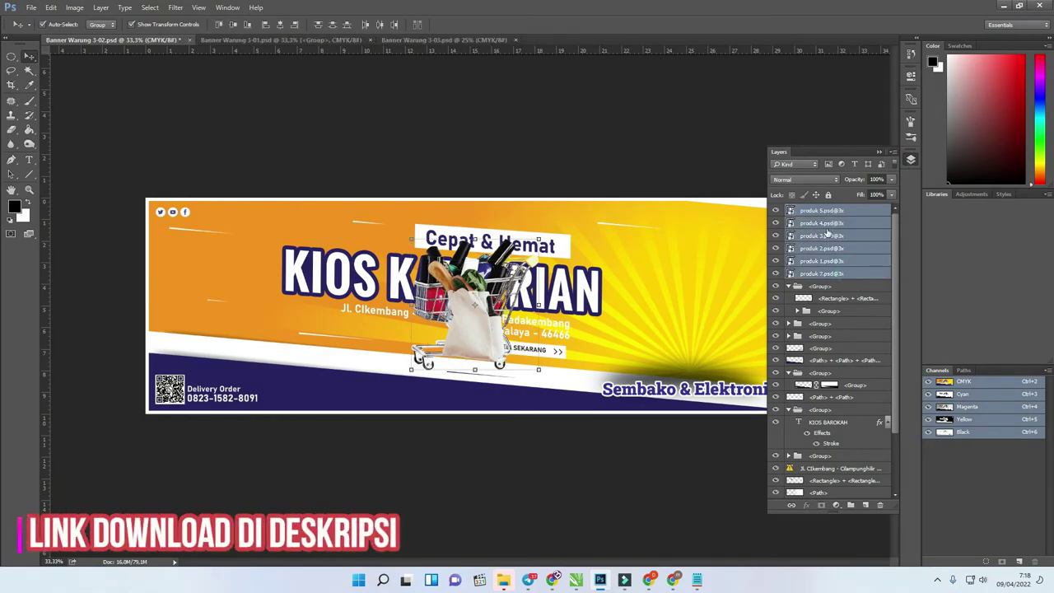
left_click(851, 505)
left_click_drag(418, 358, 722, 305)
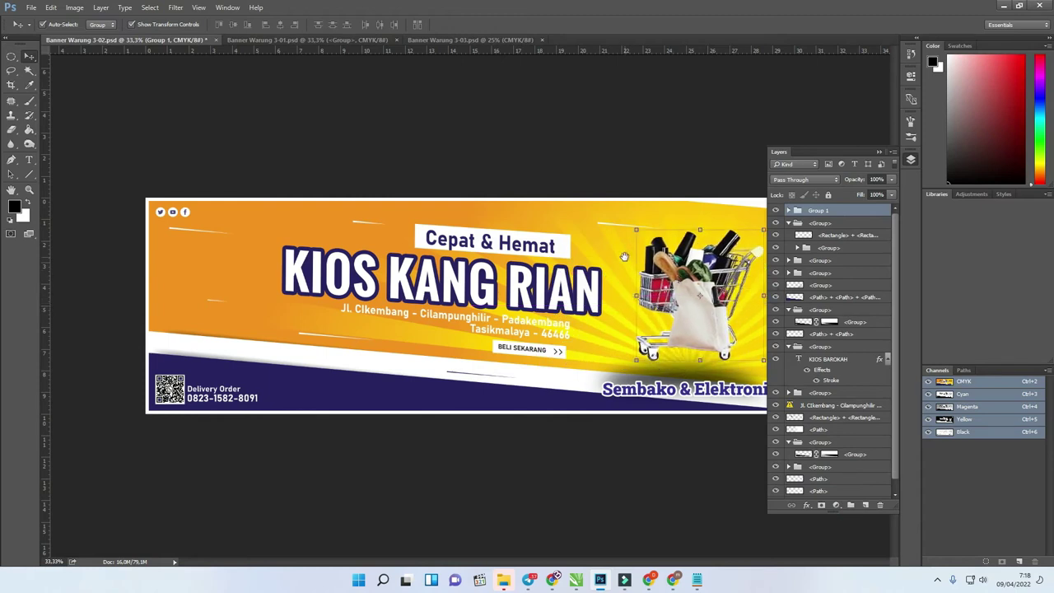
scroll(635, 247, "down", 3)
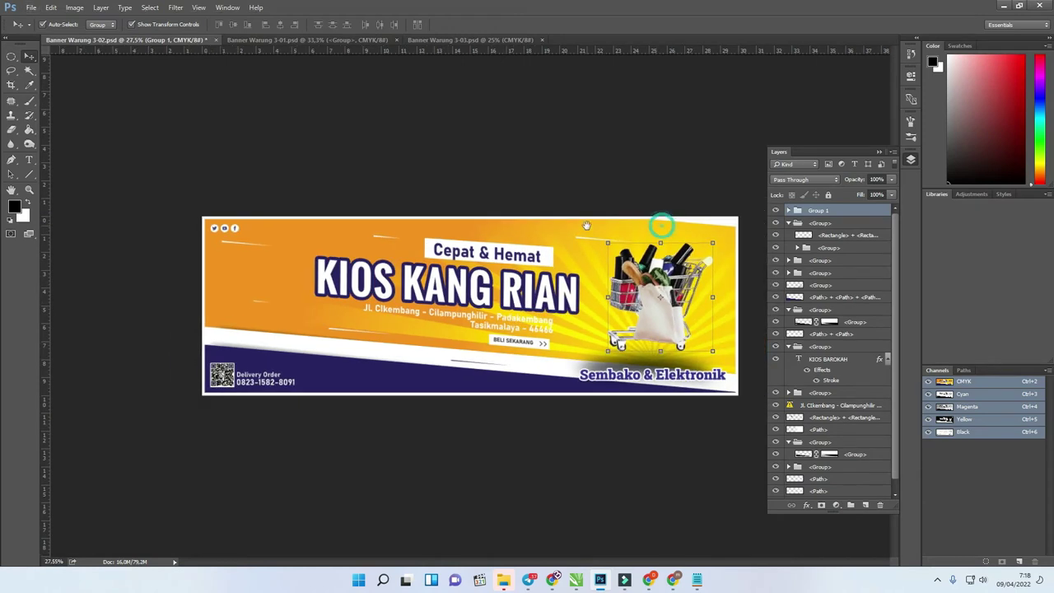
scroll(664, 231, "up", 1)
scroll(709, 278, "up", 1)
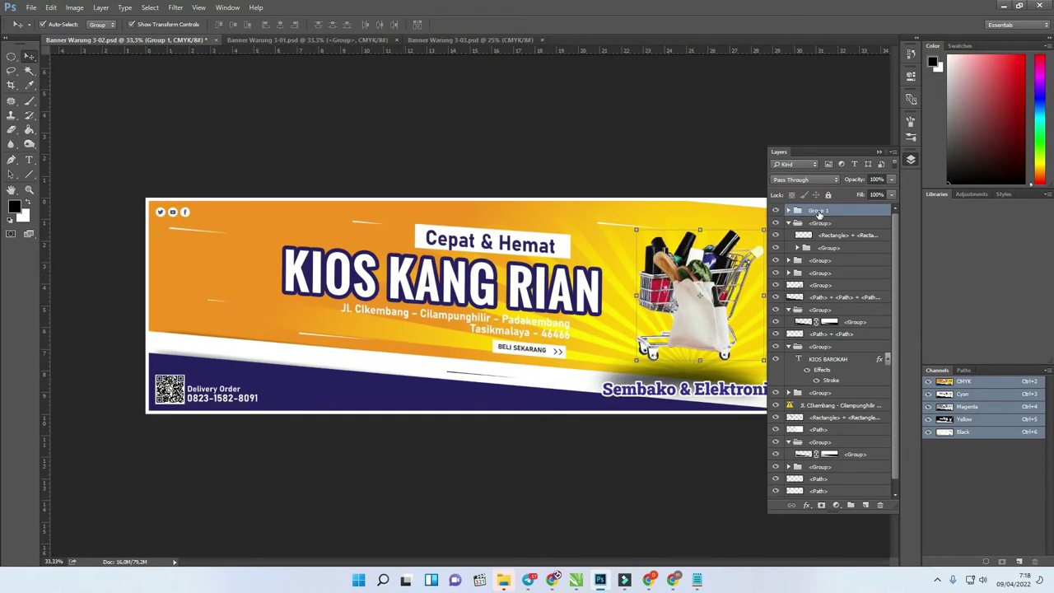
- Ungroup the product image layers
right_click(817, 214)
left_click(857, 262)
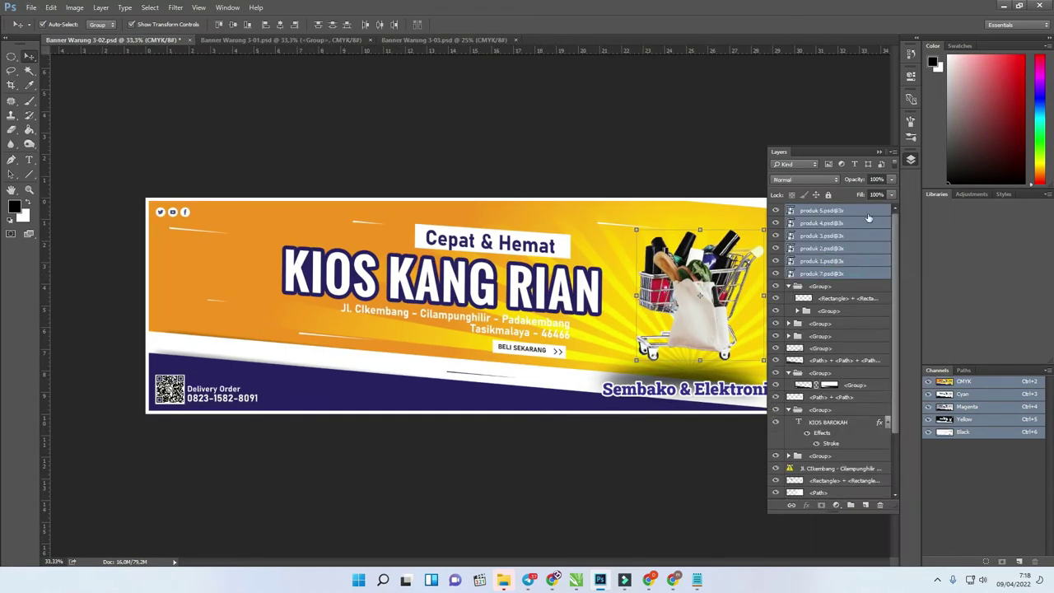
left_click(879, 152)
- Arrange the individual product images in front of the shopping cart, with the grocery bag at its right and the bottles and pouch at the front
left_click_drag(722, 312, 732, 332)
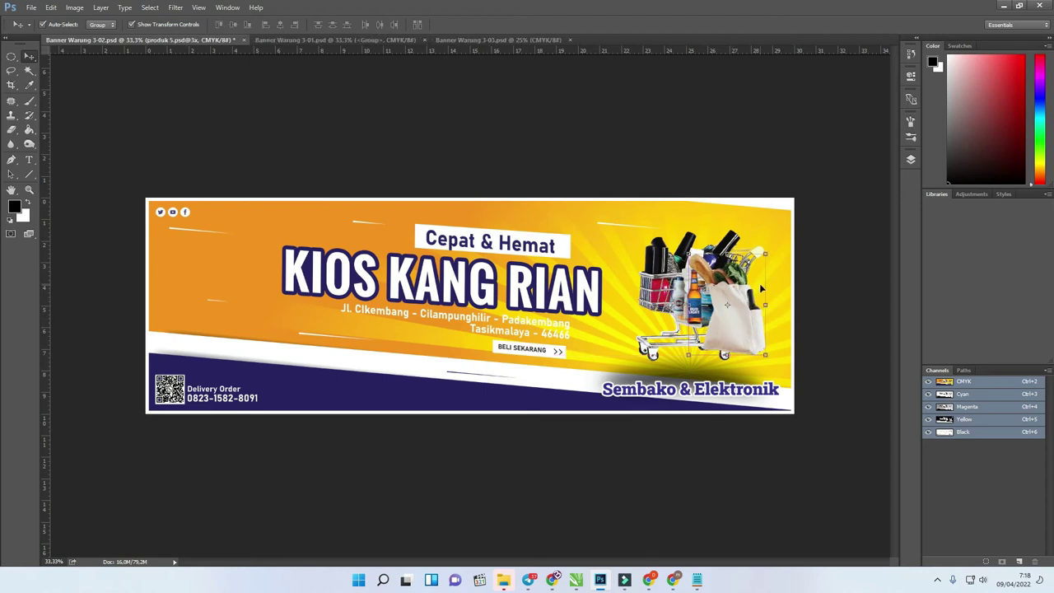
mouse_move(696, 369)
left_mouse_down()
mouse_move(705, 375)
mouse_move(711, 356)
left_mouse_up()
left_click_drag(688, 281, 665, 329)
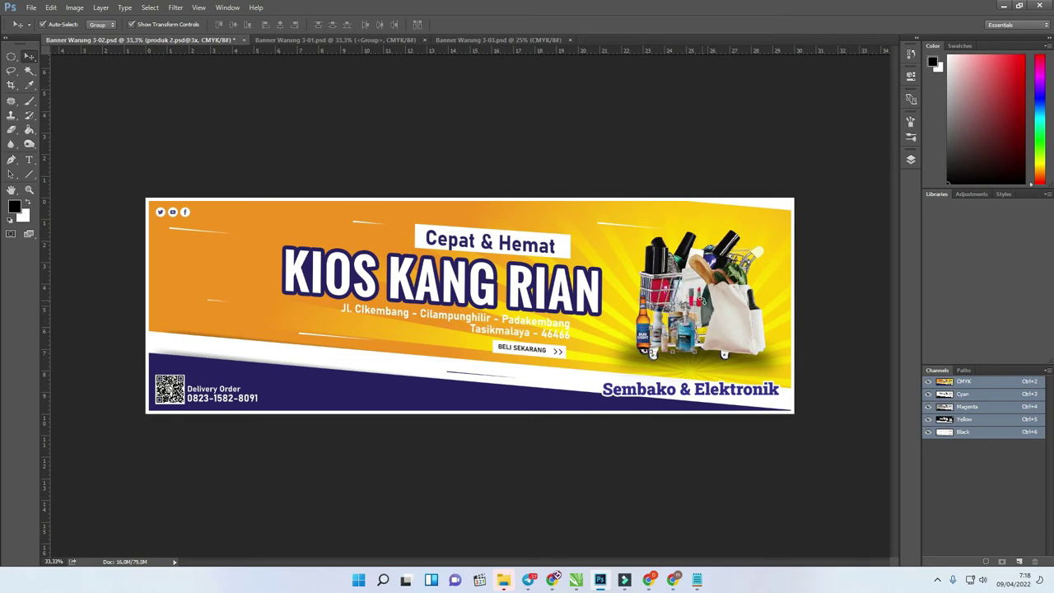
left_click(730, 318)
left_click_drag(737, 322, 702, 309)
left_click(675, 276)
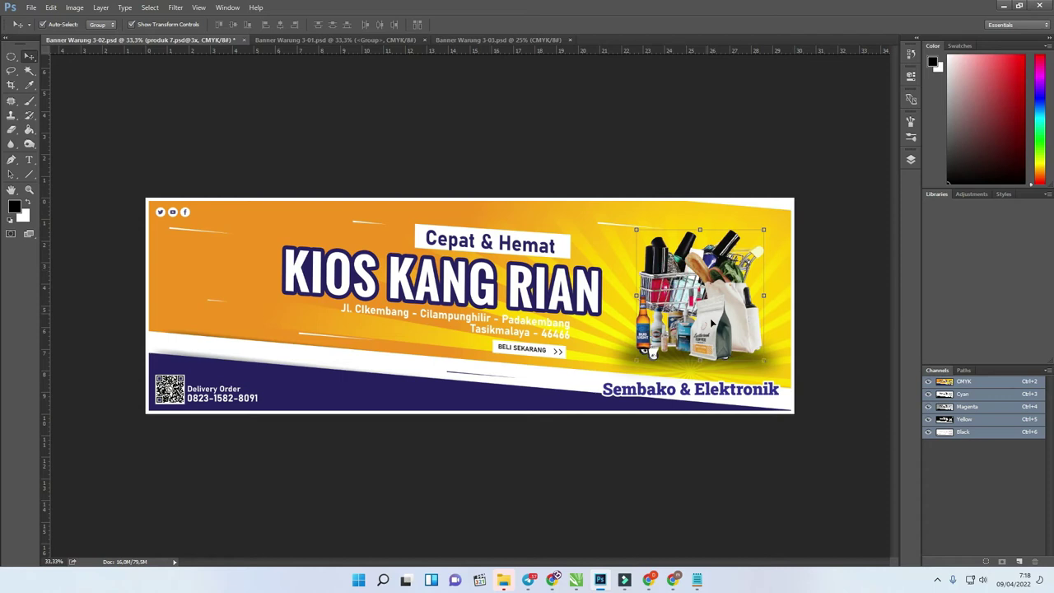
- Scale down the dark shadow beneath the products slightly and apply the transform
left_click(787, 381)
left_click_drag(765, 363, 766, 361)
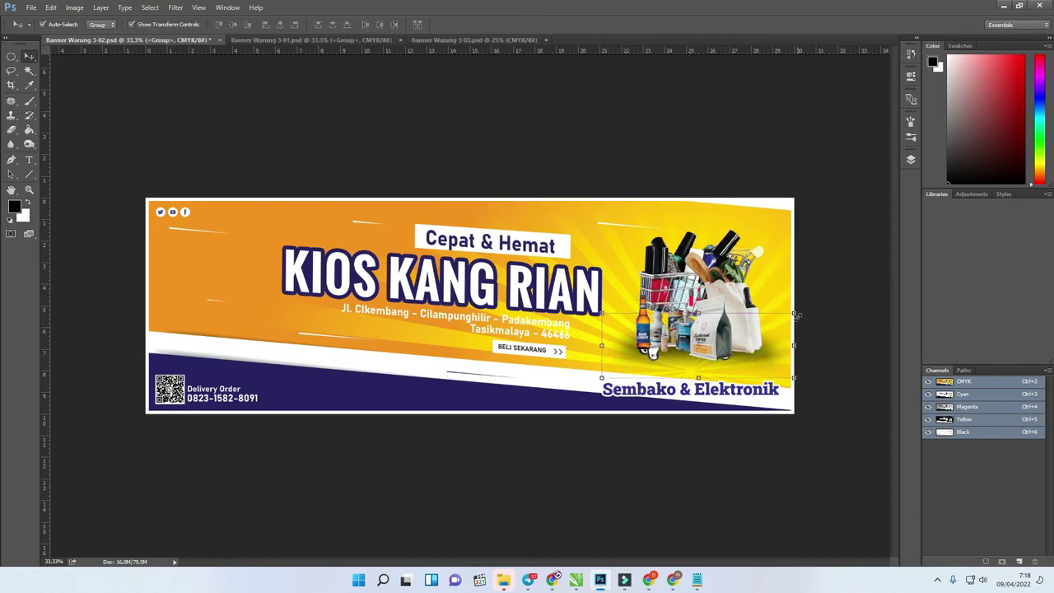
left_click_drag(794, 314, 784, 315)
key("Return")
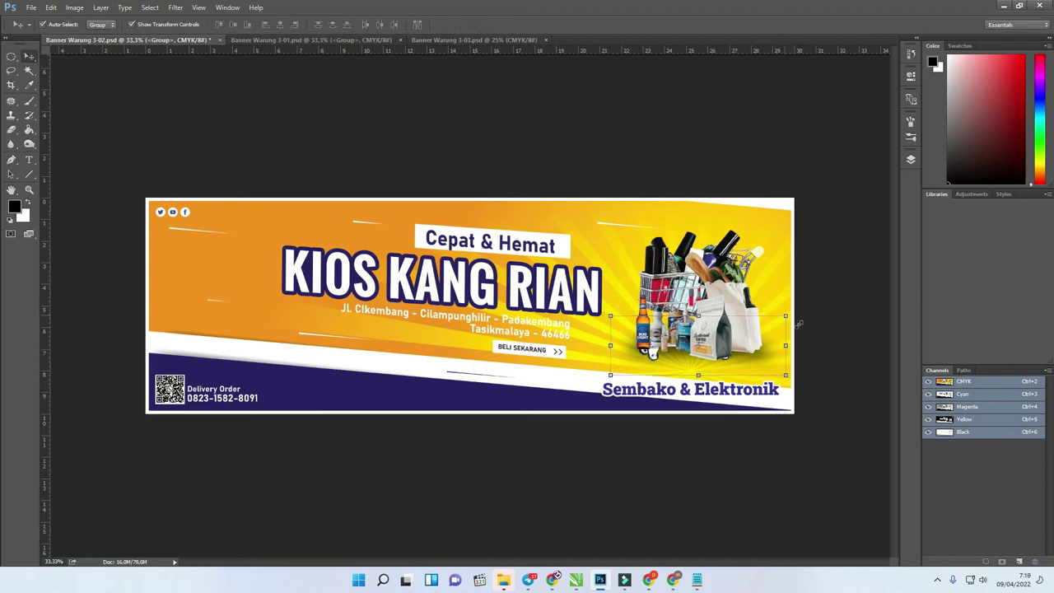
left_click(841, 320)
left_click(772, 353)
left_click(815, 323)
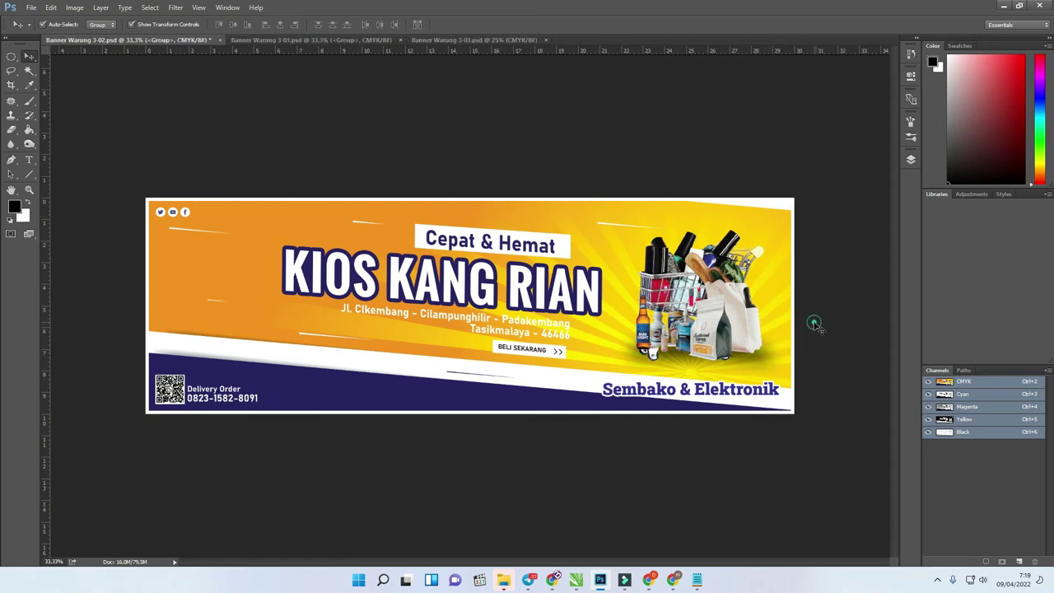
- Move the shadow layer directly below the six product layers in the layer stack
left_click(912, 159)
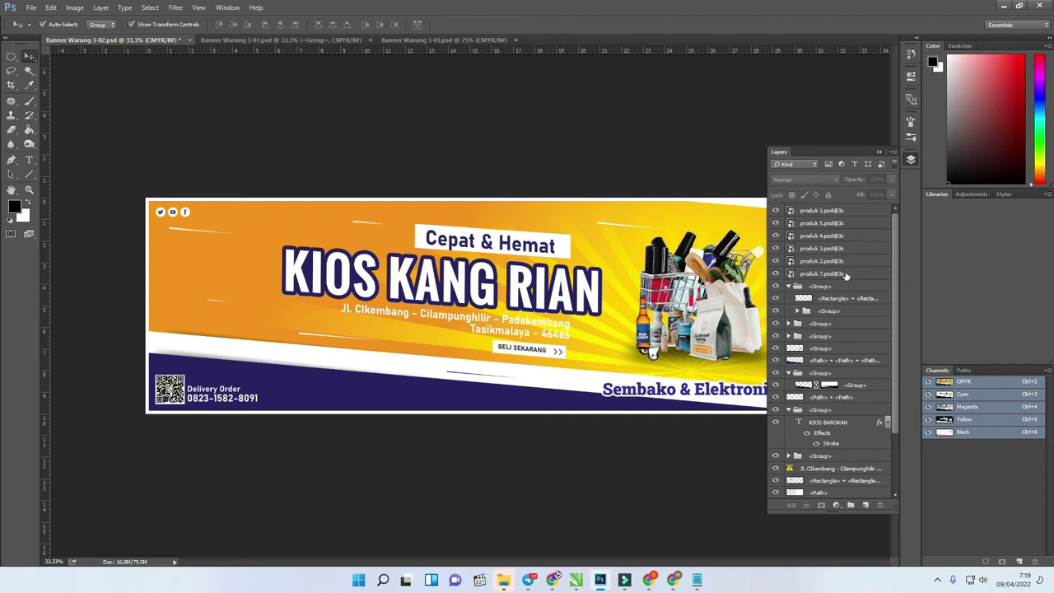
left_click_drag(777, 347, 838, 281)
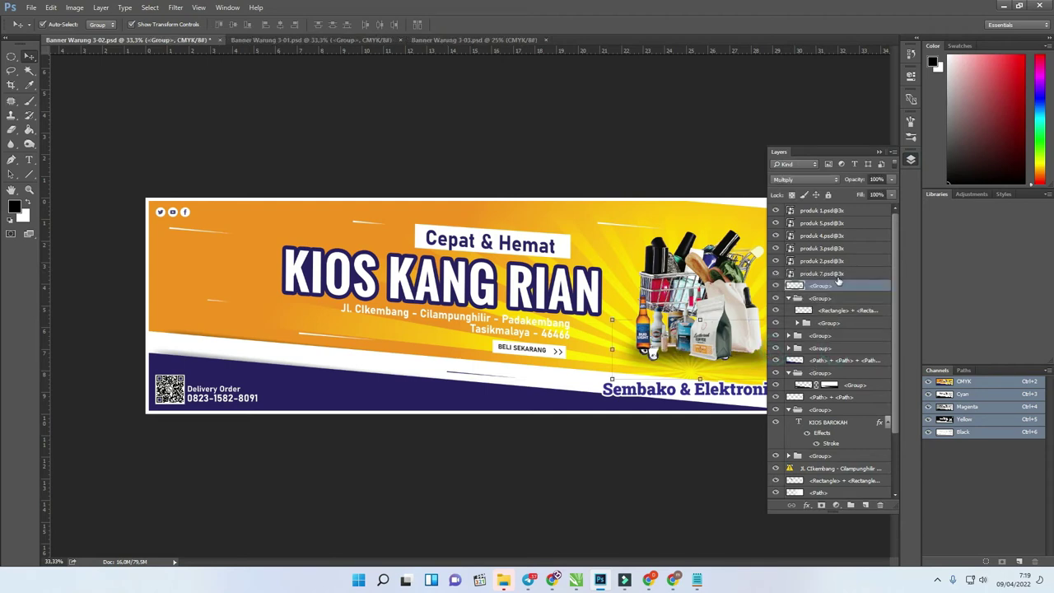
- Group the product layers with their shadow and shift the group slightly down and to the left on the banner
left_click(824, 211, "shift")
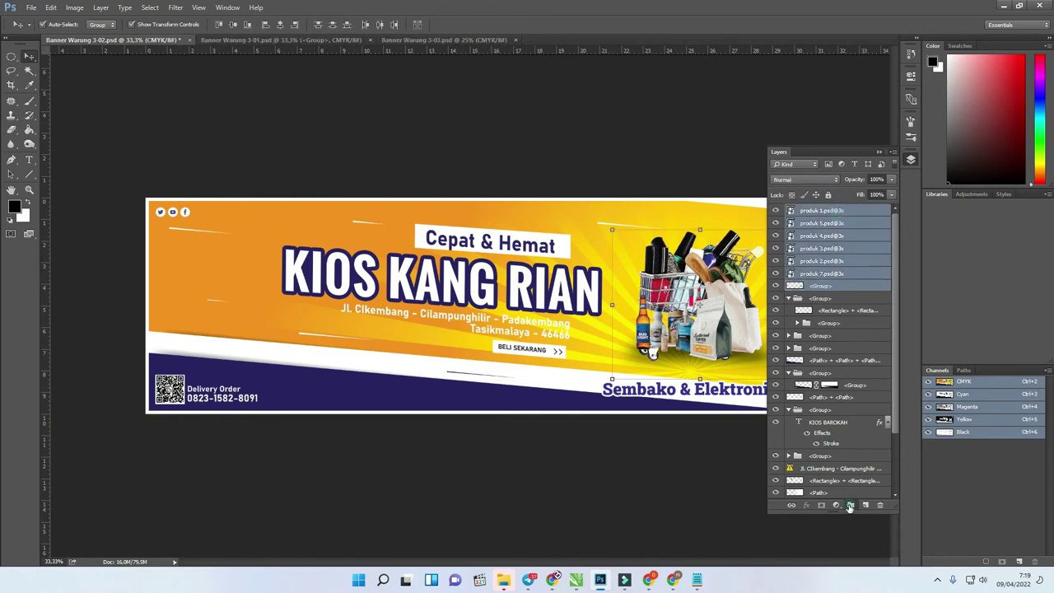
left_click(851, 505)
left_click_drag(726, 329, 714, 338)
left_click(638, 170)
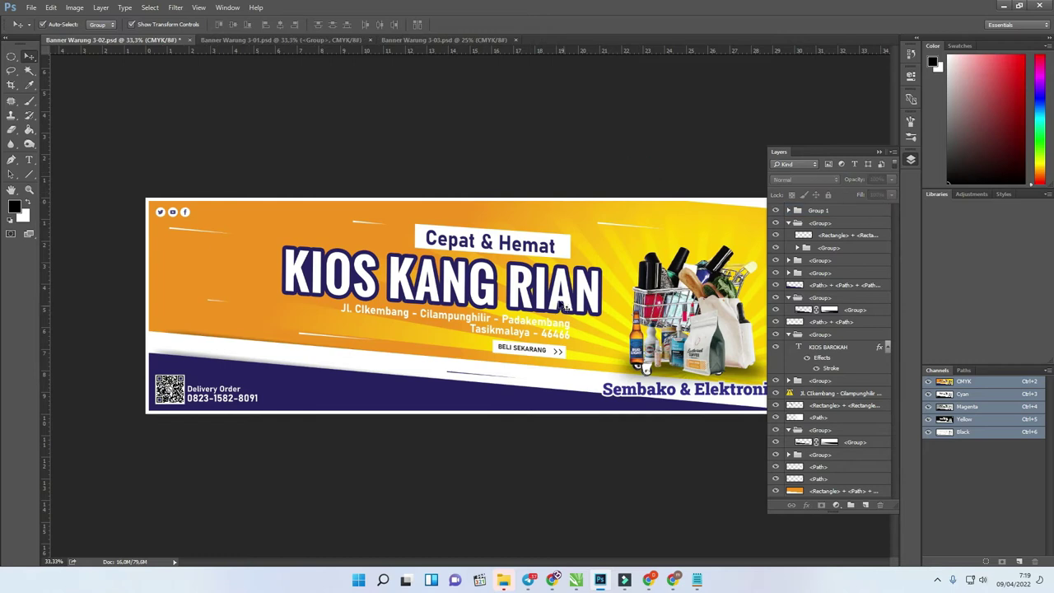
- Move the shop-name headline left to align with the right edge of the address text, and lock its group
left_click(557, 295)
left_click_drag(566, 291, 531, 289)
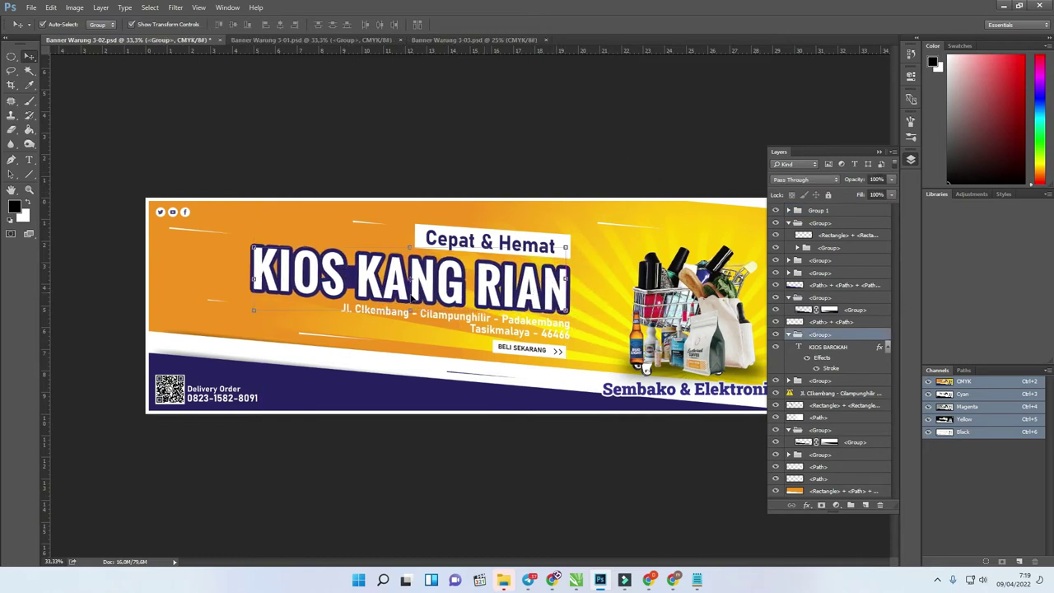
left_click(349, 283)
left_click(828, 195)
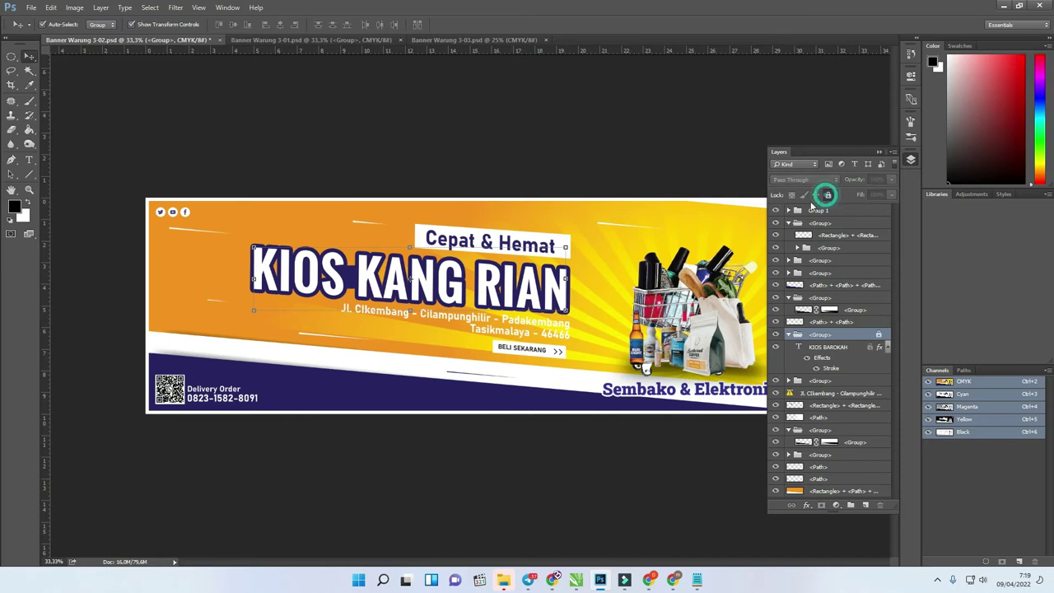
- Move the dark blue rectangle shapes behind the headline's first word so they no longer show between the words
left_click(353, 280)
left_click_drag(337, 280, 349, 258)
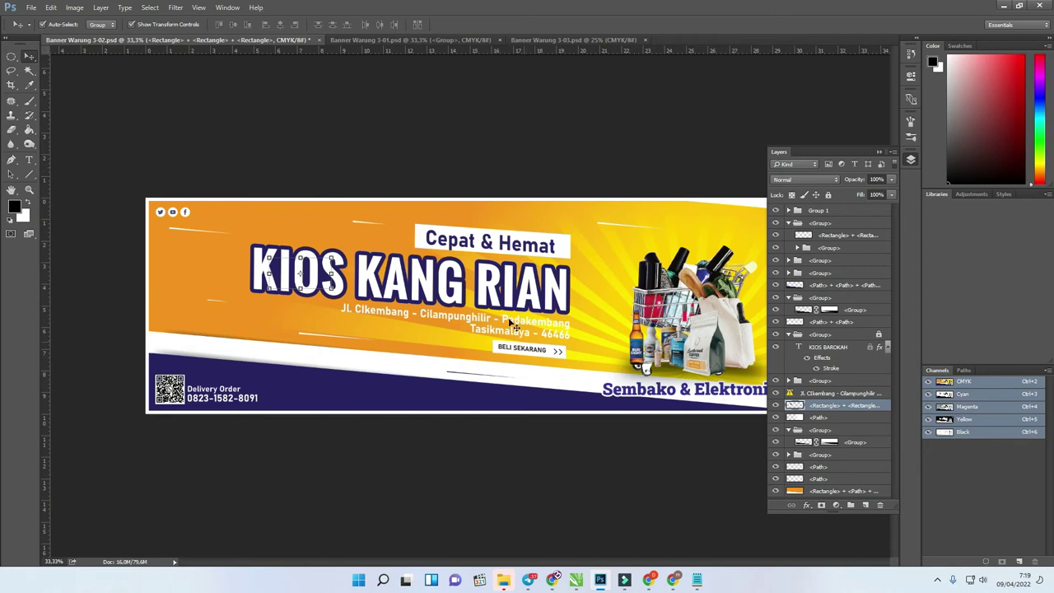
left_click(385, 170)
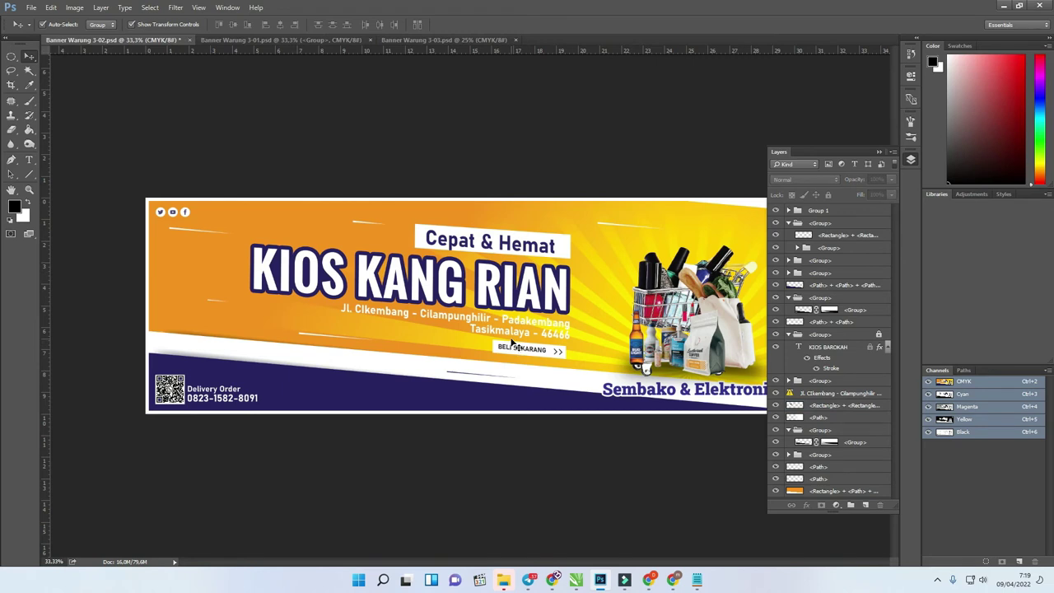
- Examine which banner elements the layers and groups contain by selecting them and toggling their visibility
scroll(512, 341, "down", 3)
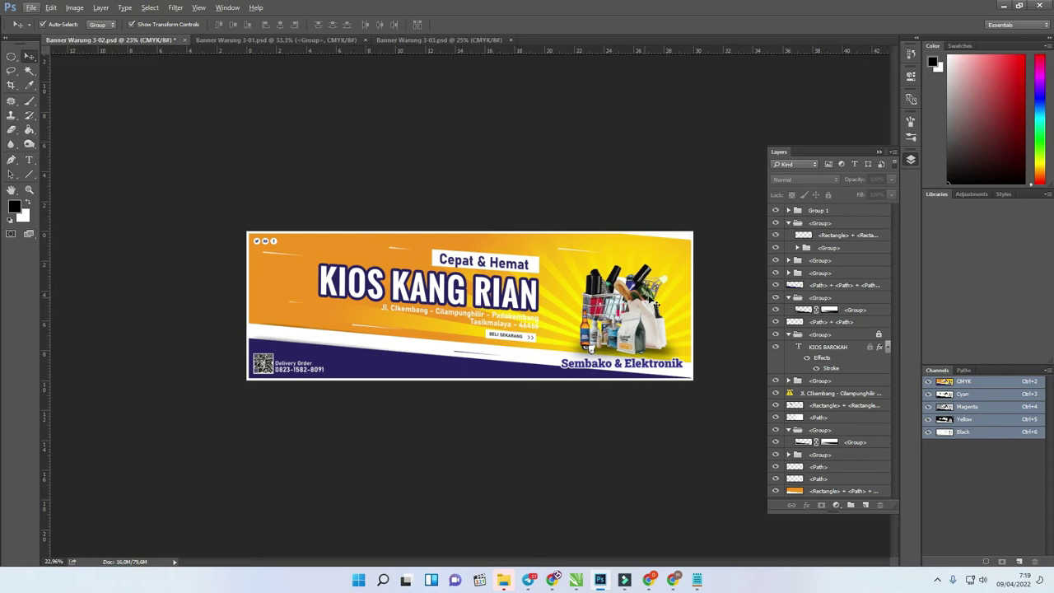
left_click(852, 286)
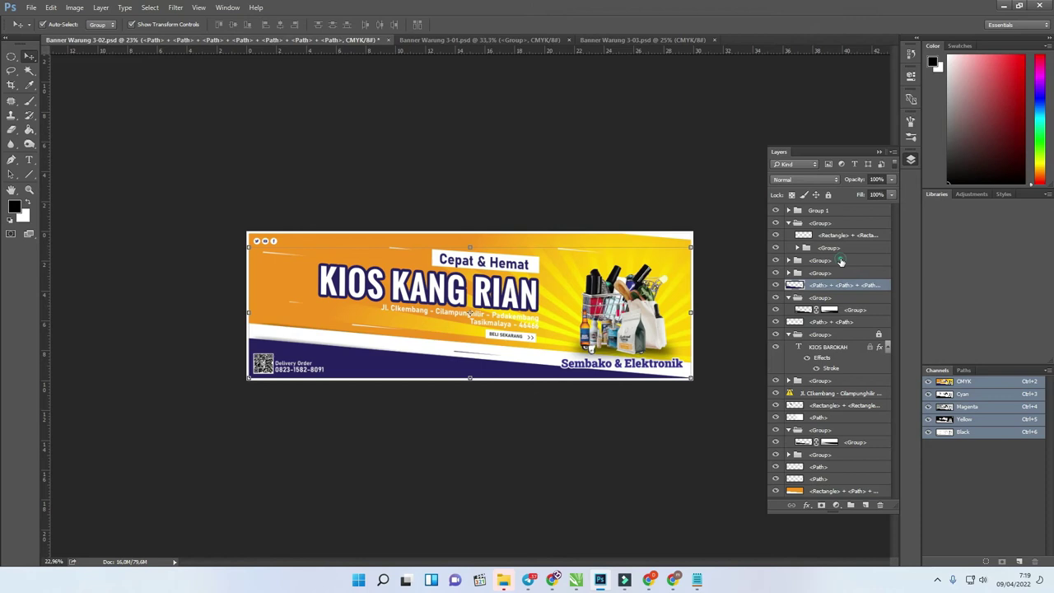
left_click(841, 259)
left_click(840, 247)
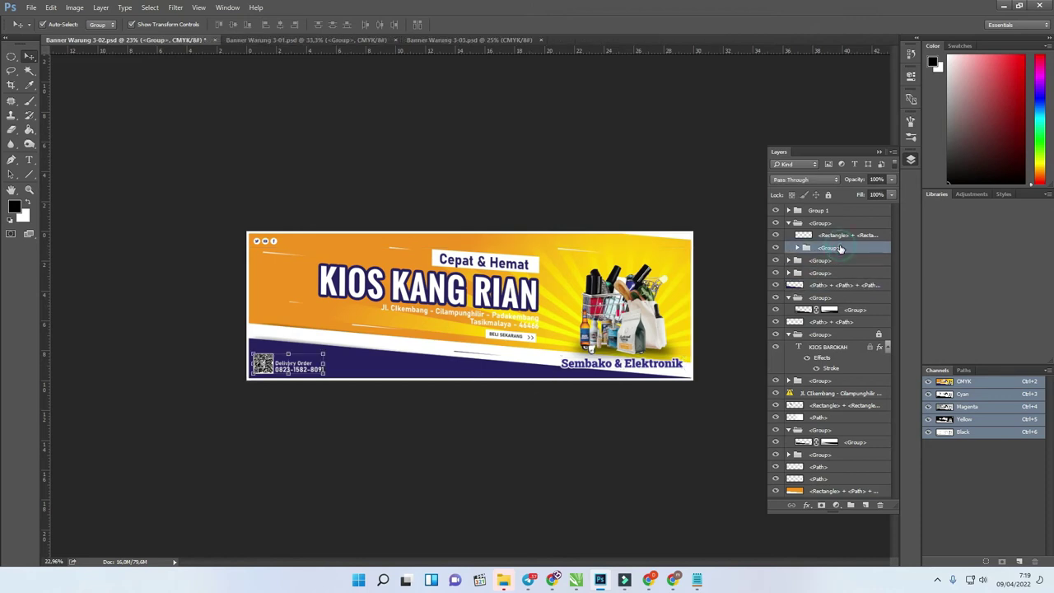
left_click(842, 273)
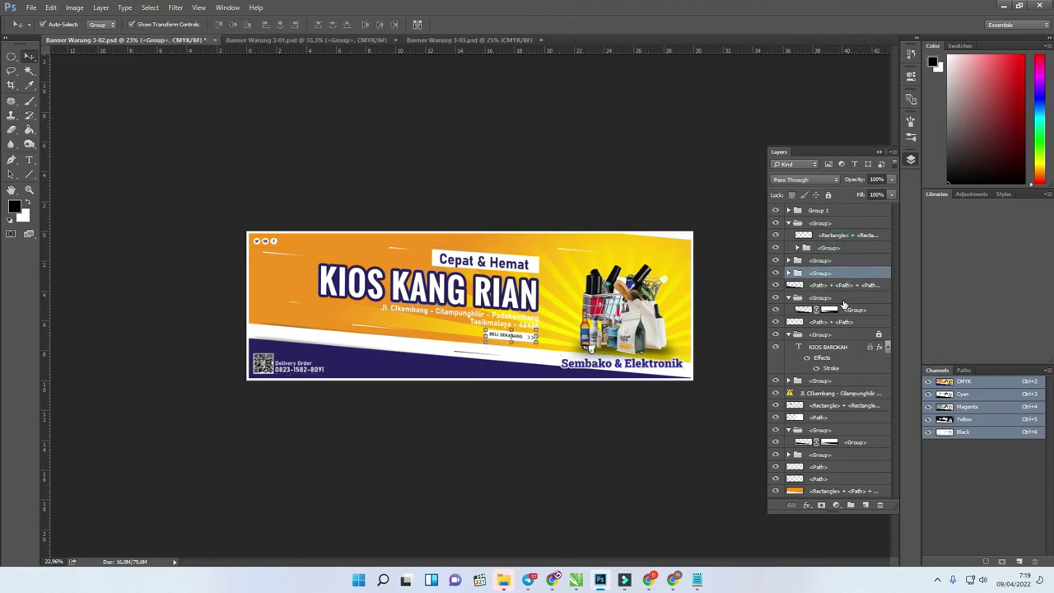
left_click(776, 310)
left_click(776, 310)
left_click(841, 260)
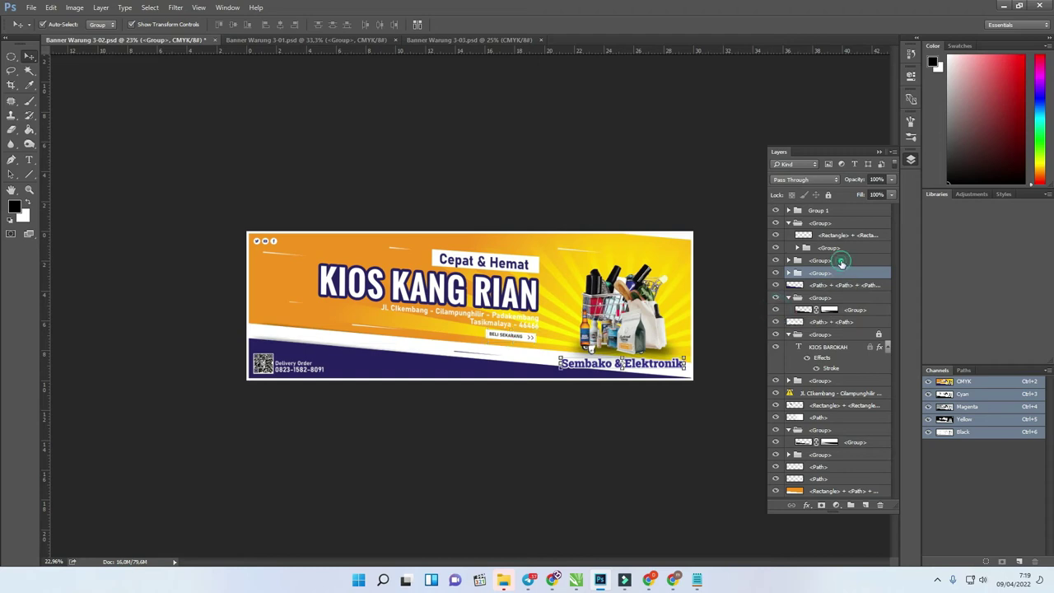
left_click(777, 261)
left_click(777, 261)
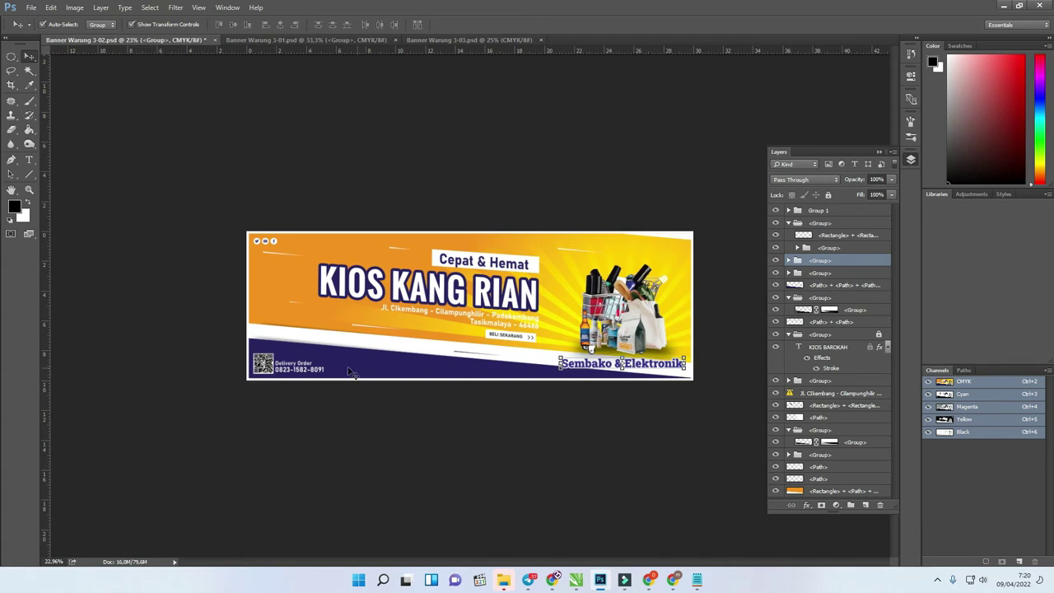
left_click(777, 261)
left_click(777, 262)
left_click(778, 247)
left_click(778, 248)
left_click(776, 261)
left_click(776, 261)
- Add a Hue/Saturation adjustment layer and set its Hue to +180
left_click(836, 505)
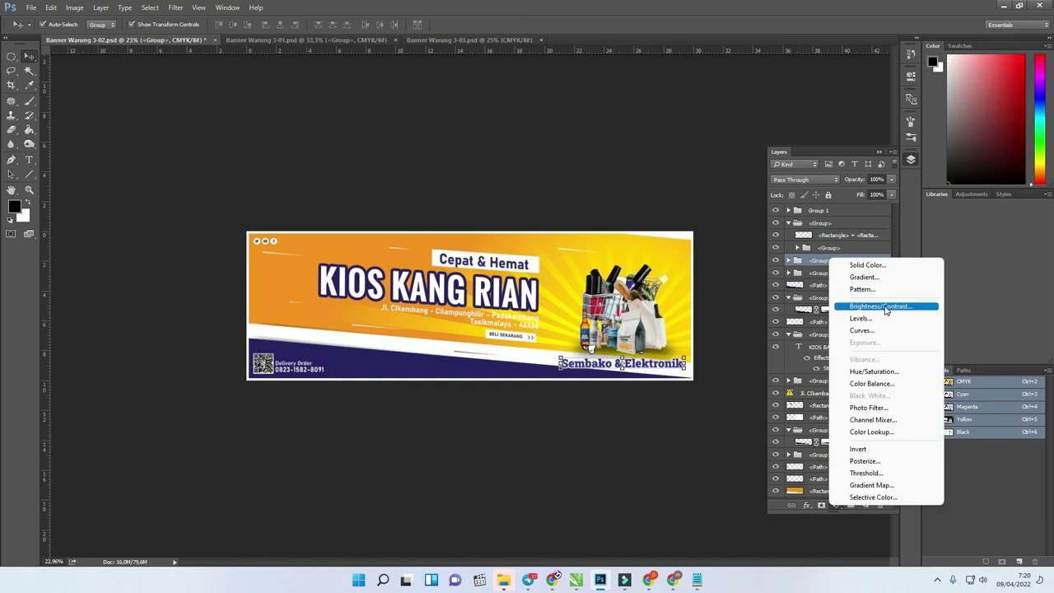
left_click(880, 371)
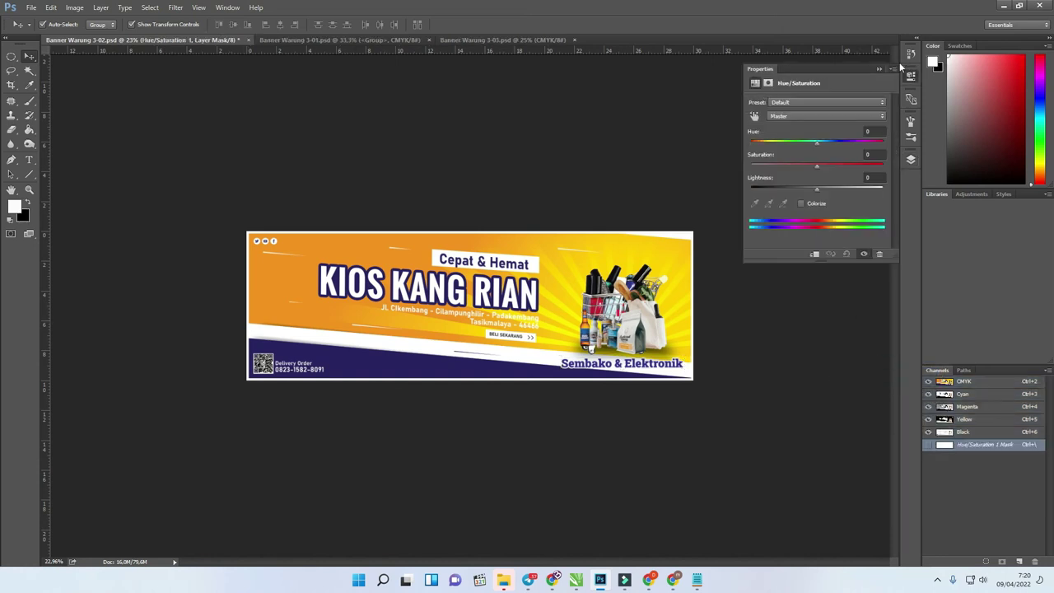
left_click_drag(818, 142, 893, 160)
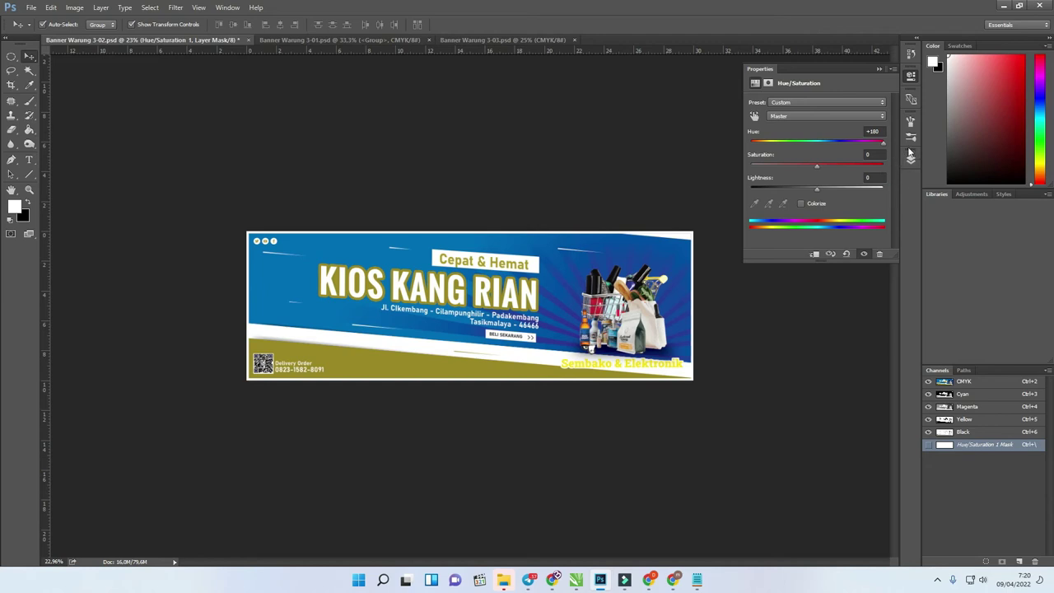
- Identify the orange background layer by toggling its visibility, and move the Hue/Saturation adjustment directly above it
left_click(911, 159)
scroll(850, 383, "down", 1)
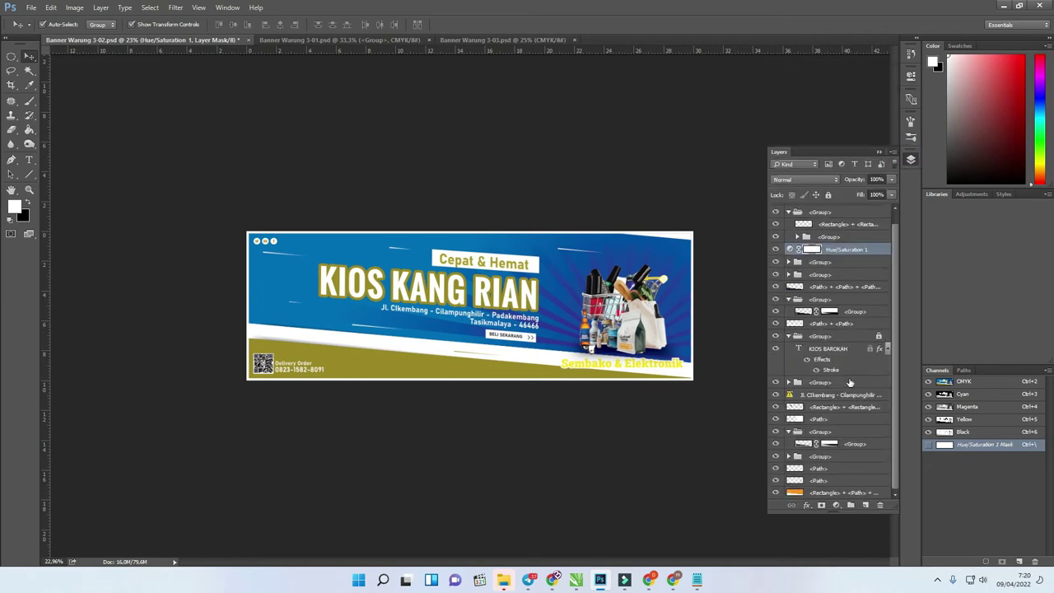
left_click(776, 493)
left_click(776, 493)
left_click(776, 493)
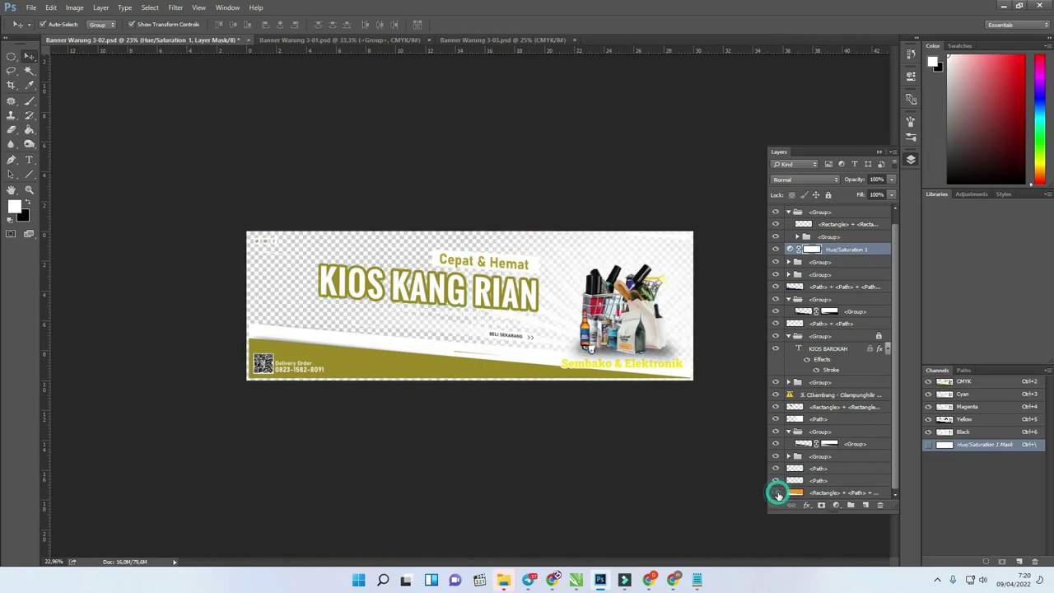
left_click(776, 493)
left_click_drag(828, 253, 861, 490)
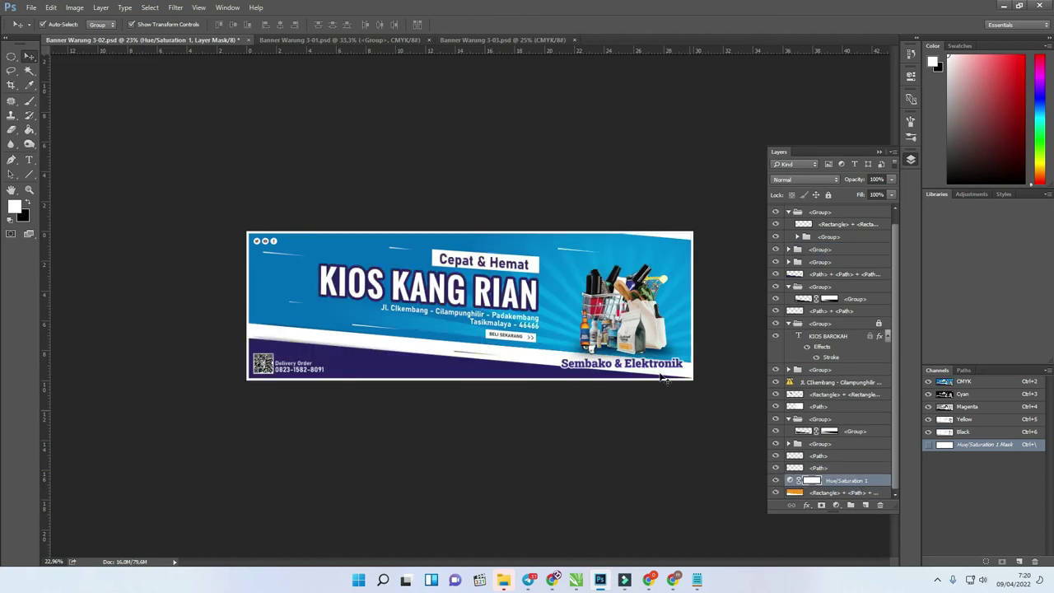
- Compare the banner with the Hue/Saturation adjustment hidden and shown, and try out its hue setting
left_click(775, 482)
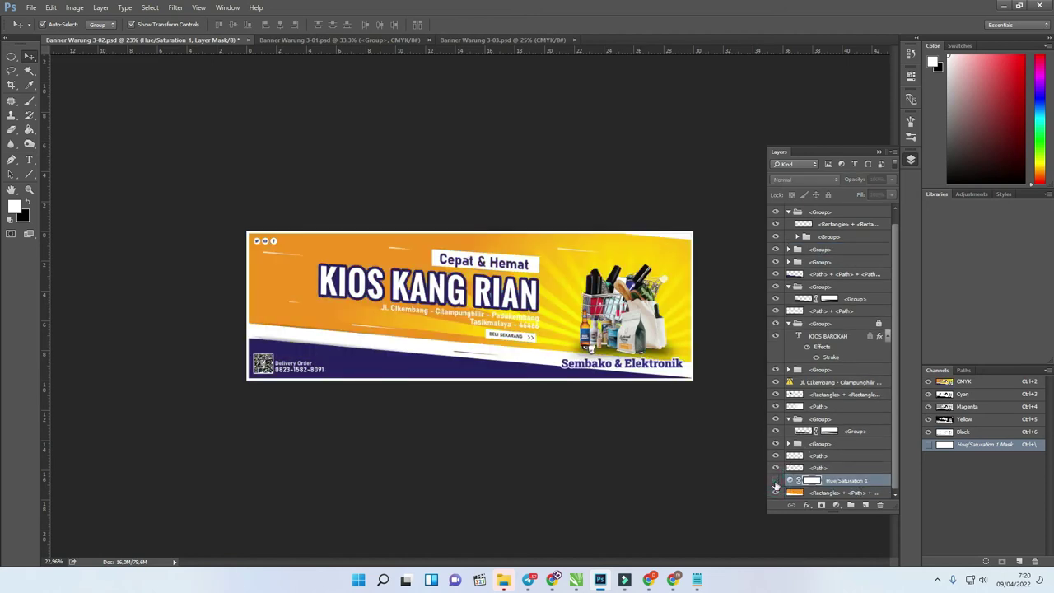
left_click(775, 483)
double_click(790, 483)
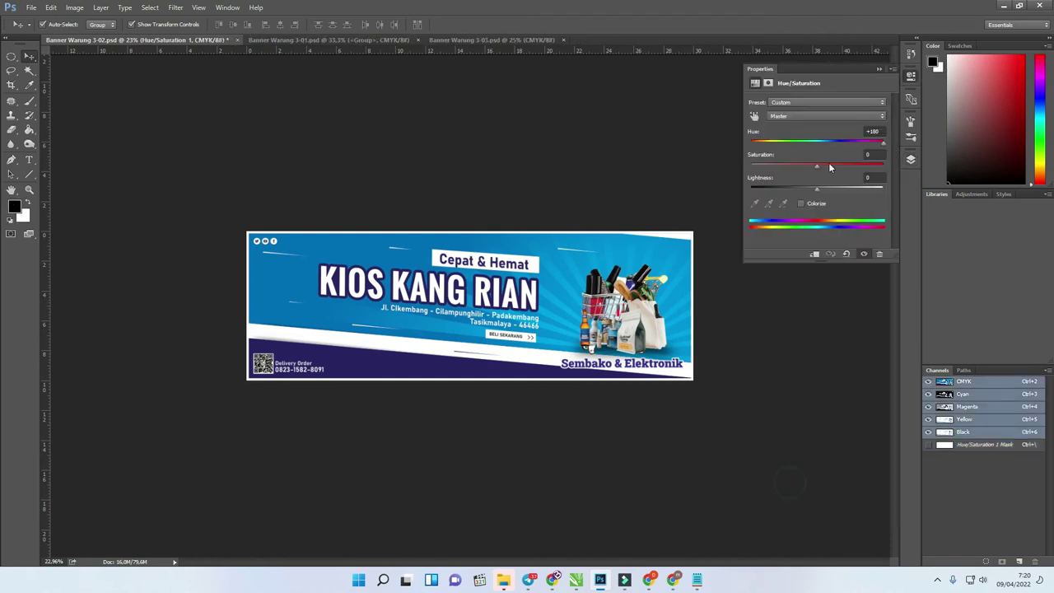
mouse_move(884, 141)
left_mouse_down()
mouse_move(776, 142)
mouse_move(887, 146)
left_mouse_up()
left_click(880, 70)
left_click(911, 159)
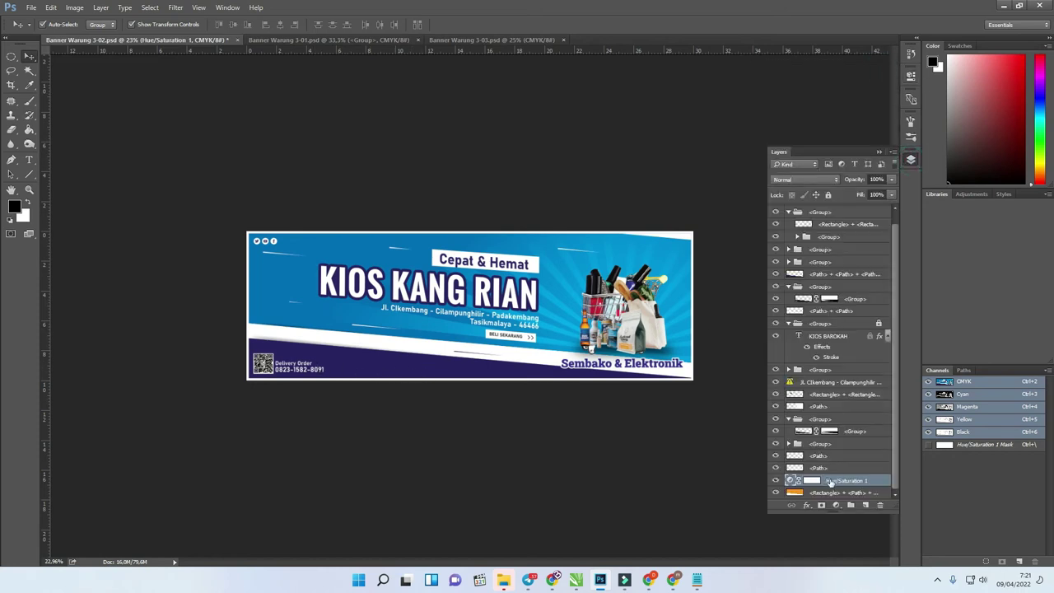
- Clip the Hue/Saturation adjustment to the background layer, and add a second clipped Hue/Saturation adjustment above the dark bottom strip's layer
right_click(863, 484)
left_click(923, 216)
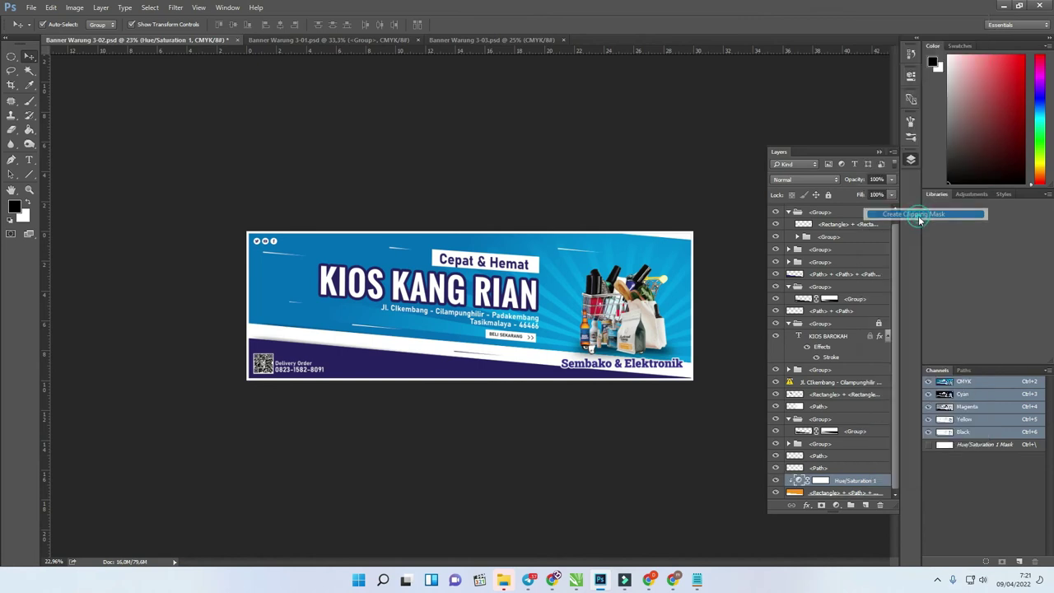
left_click(838, 275)
left_click(837, 505)
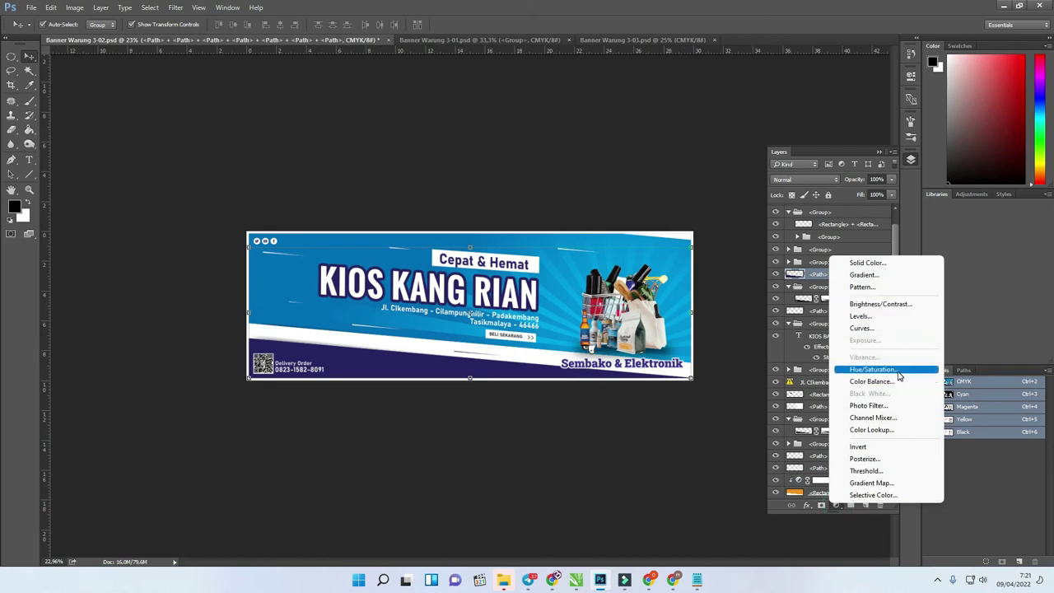
left_click(869, 370)
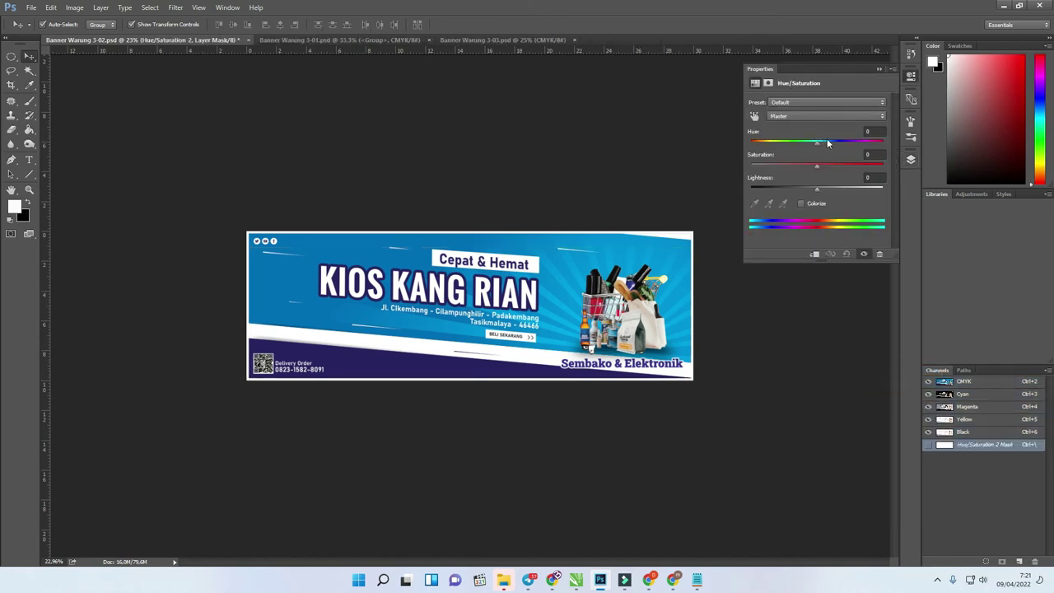
left_click(879, 69)
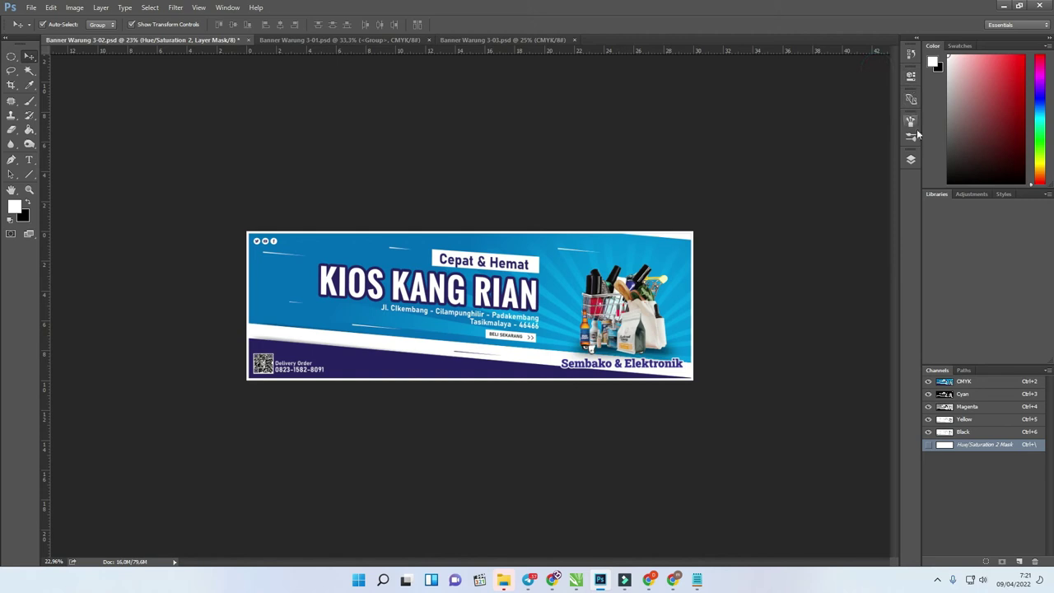
left_click(911, 159)
right_click(852, 281)
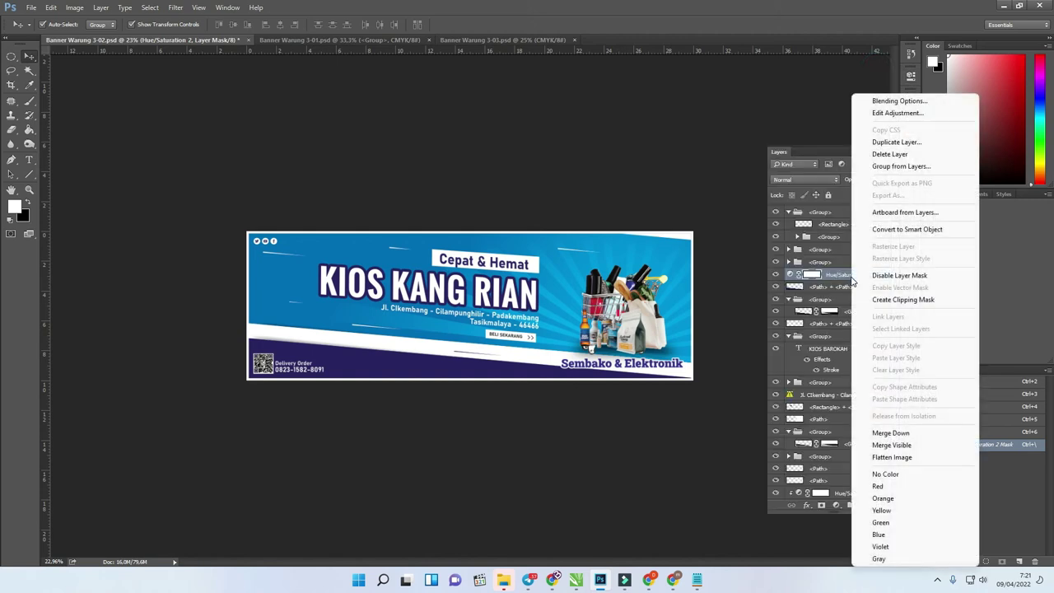
left_click(896, 299)
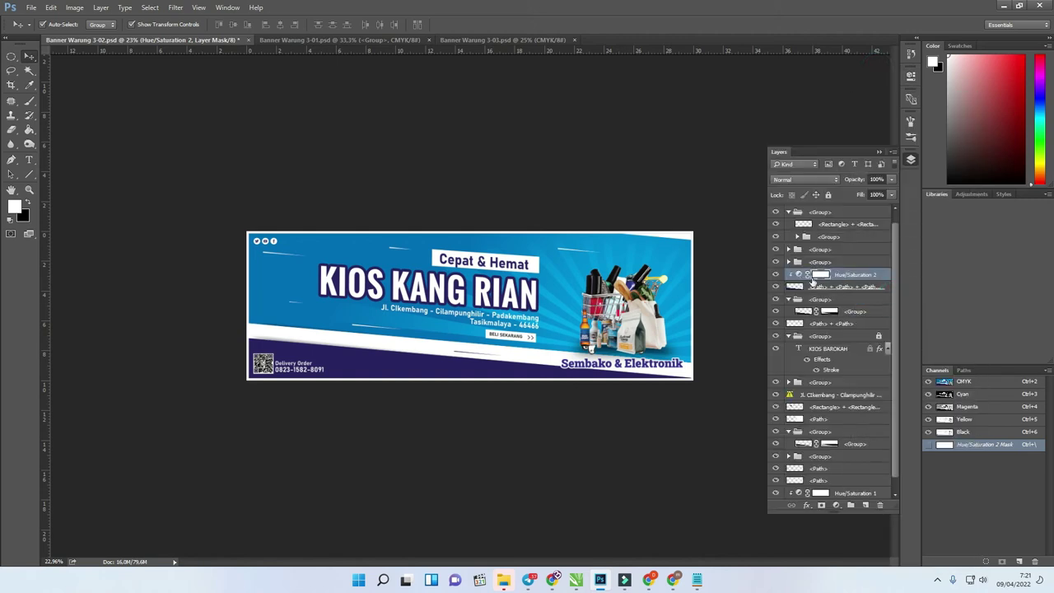
- Try shifting the bottom strip's hue with its Hue/Saturation adjustment and raising the saturation to +69
double_click(800, 275)
left_click_drag(818, 144, 739, 149)
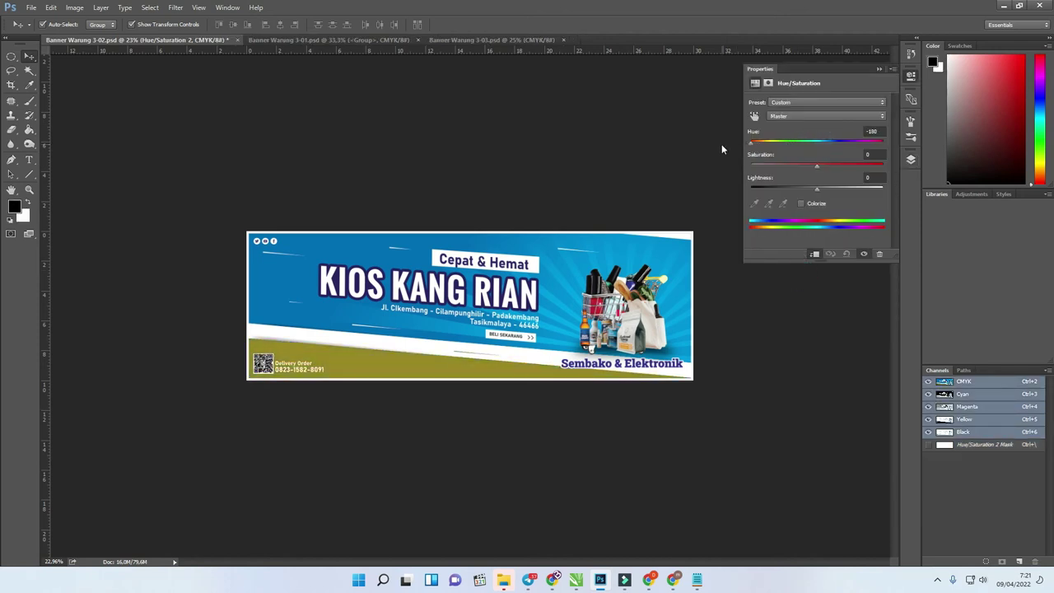
left_click_drag(830, 171, 862, 165)
left_click_drag(751, 143, 774, 149)
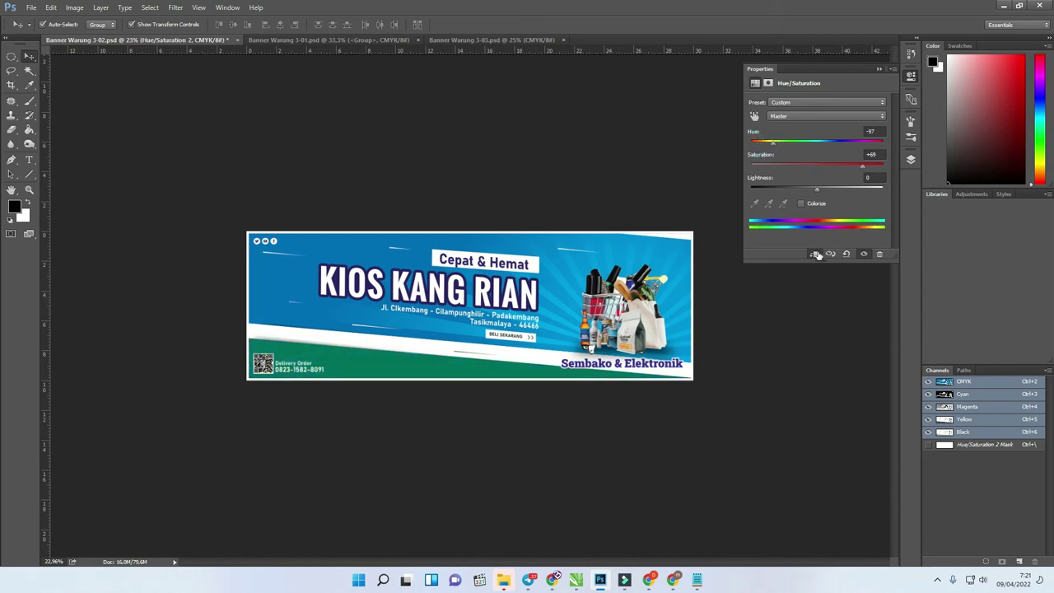
- Colorize the bottom strip through its Hue/Saturation adjustment, with Hue 61 and Saturation 100
left_click(801, 203)
left_click_drag(750, 143, 884, 166)
mouse_move(771, 143)
left_mouse_down()
mouse_move(835, 140)
mouse_move(763, 142)
left_mouse_up()
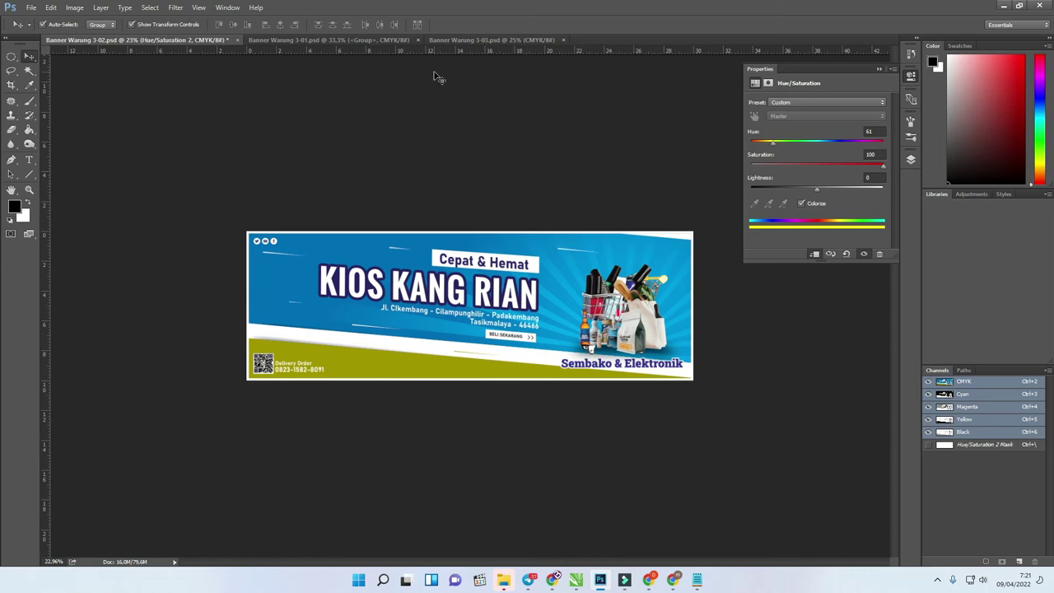
- Look over the Banner Warung 3-01 and 3-03 documents, and switch to CorelDRAW to inspect the same banners in the CDR file
left_click(366, 40)
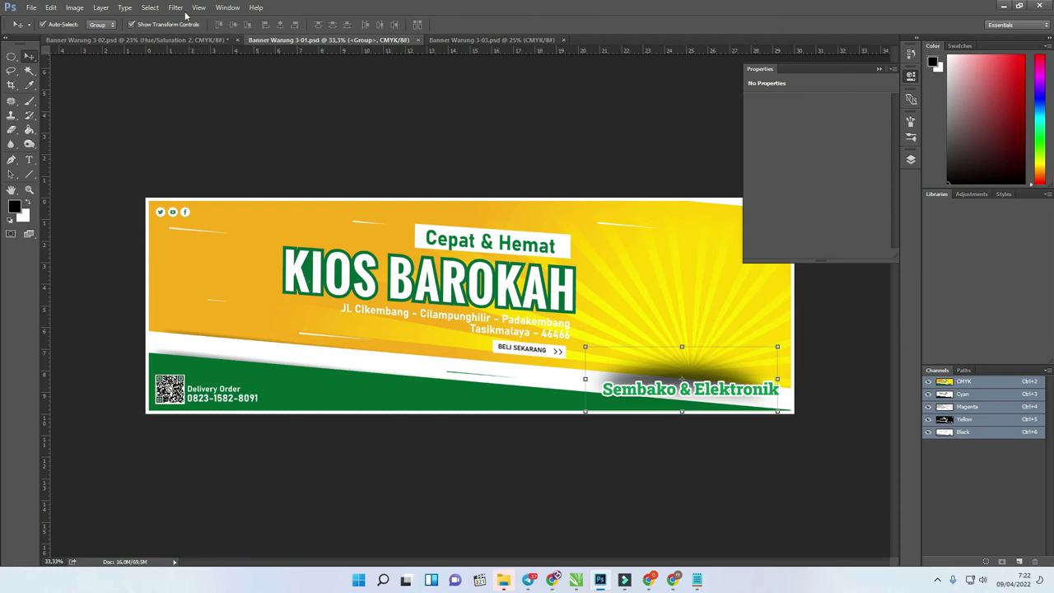
left_click(151, 40)
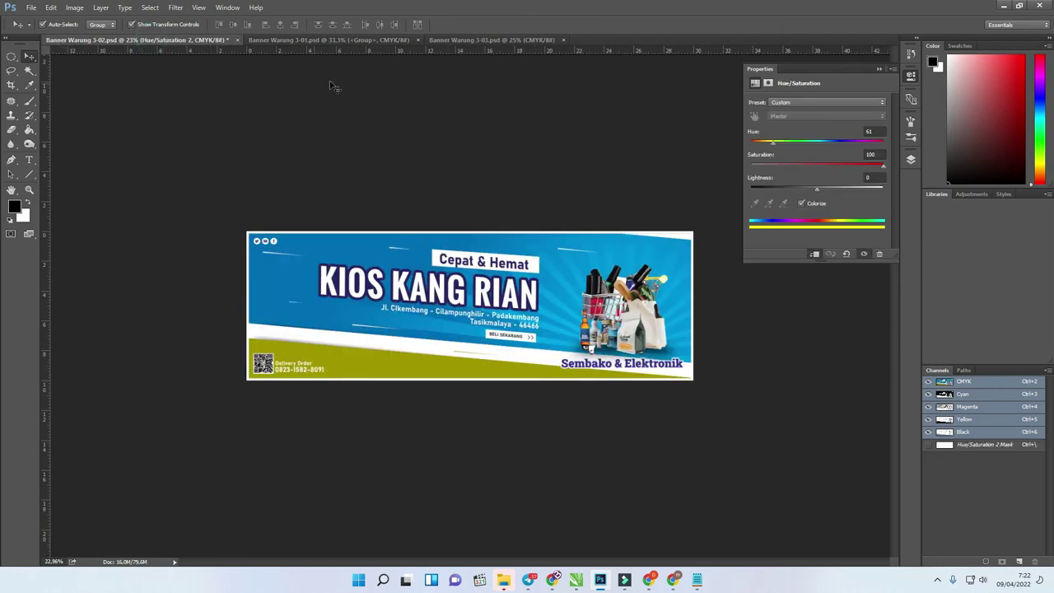
left_click(363, 40)
left_click(483, 40)
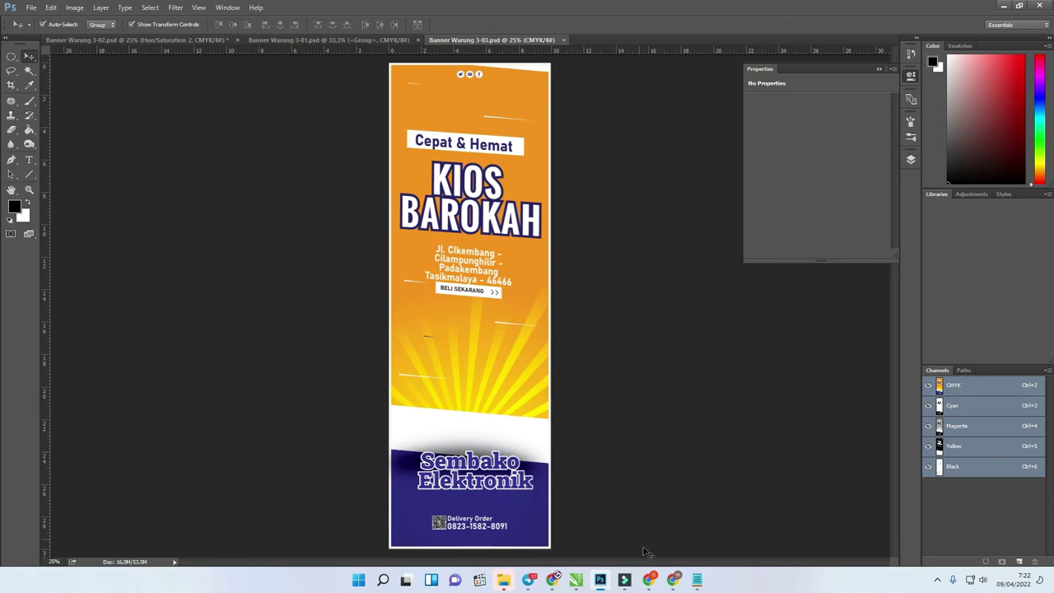
left_click(576, 580)
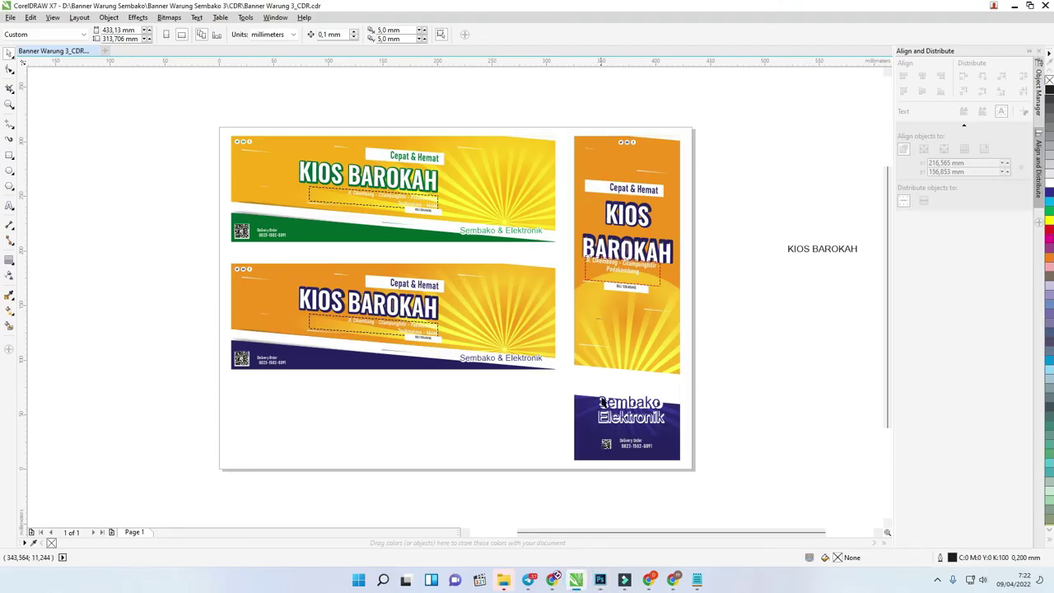
left_click(418, 201)
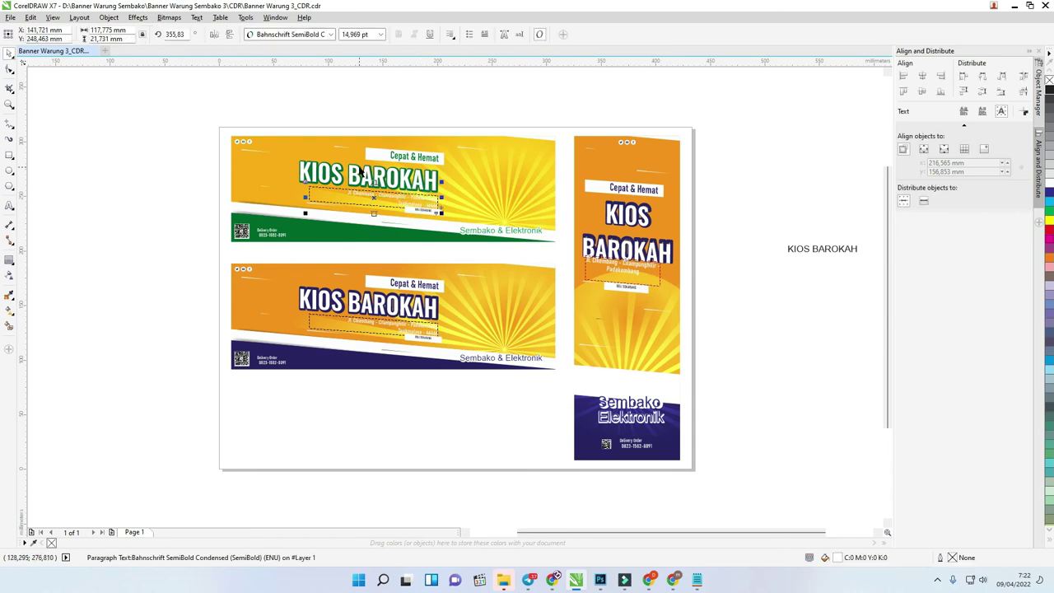
scroll(419, 222, "up", 2)
scroll(444, 225, "down", 3)
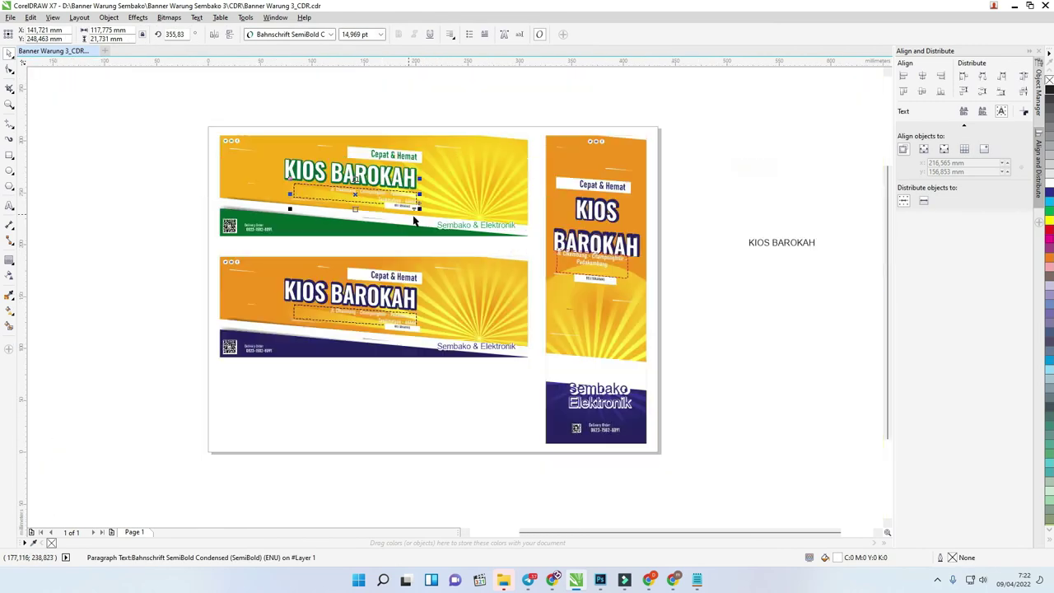
- Move the green Sembako & Elektronik text slightly up and to the right on the upper banner
left_click(454, 226)
left_click_drag(457, 223, 462, 213)
scroll(462, 214, "up", 2)
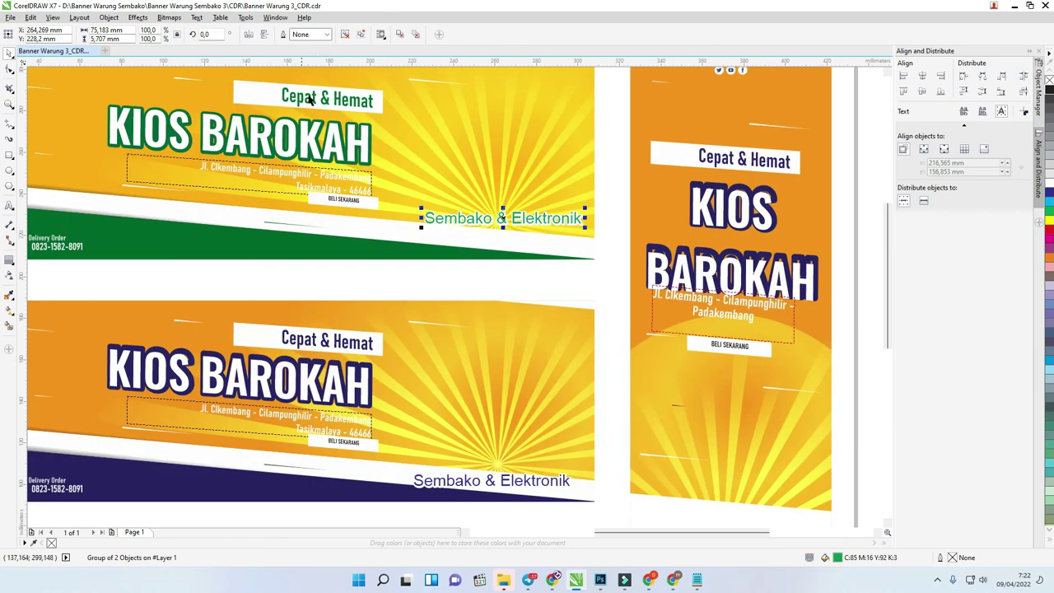
- Move the white KIOS BAROKAH text off its green outline on the upper banner, and check the outline's editable text
left_click(307, 134)
left_click_drag(306, 135, 247, 146)
mouse_move(339, 143)
left_mouse_down()
mouse_move(372, 138)
mouse_move(356, 140)
left_mouse_up()
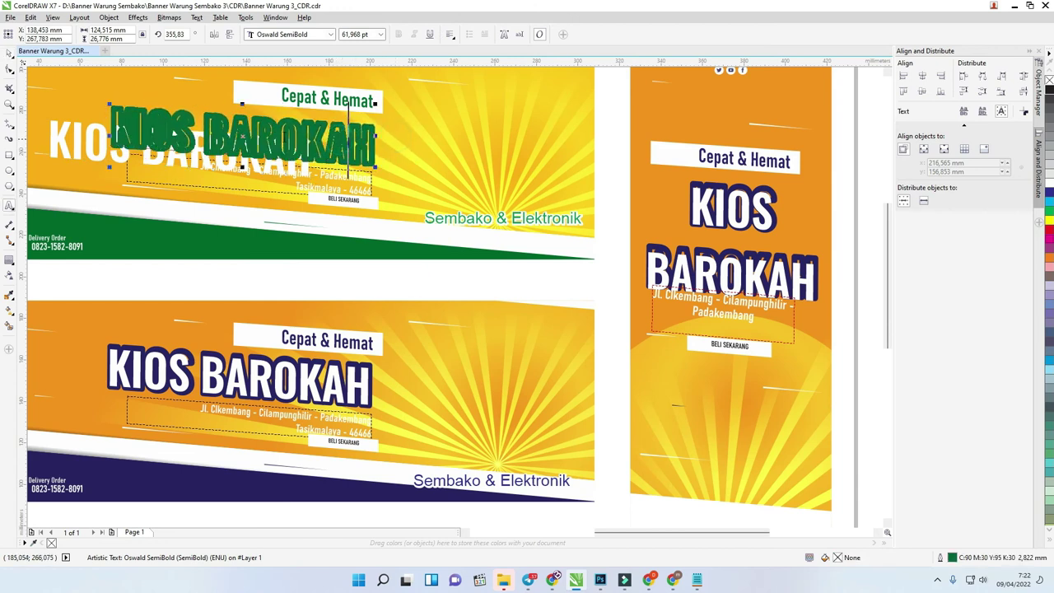
scroll(264, 125, "up", 4)
scroll(264, 126, "down", 5)
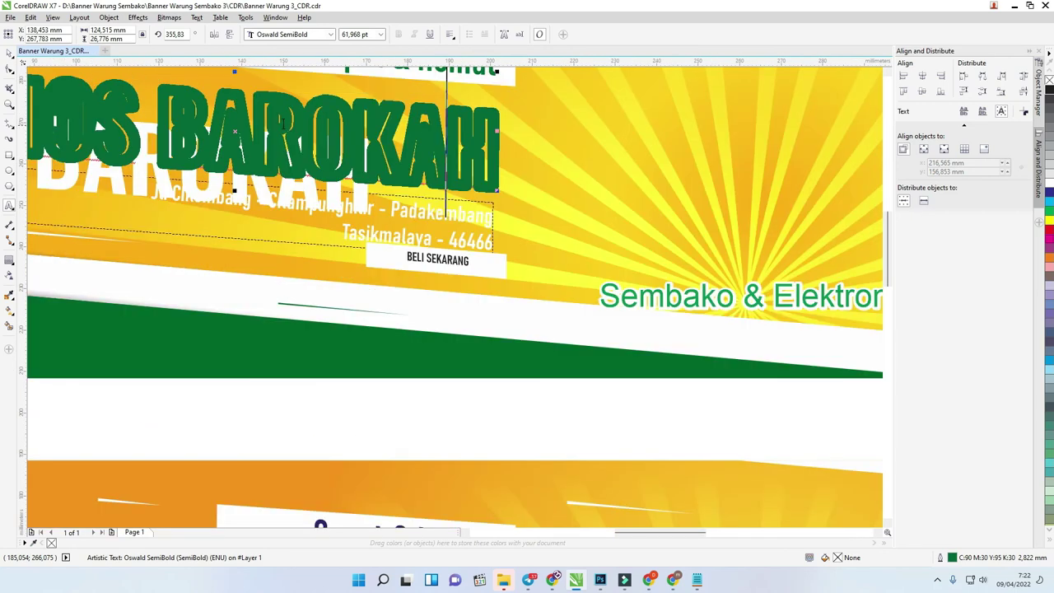
key("ctrl+a")
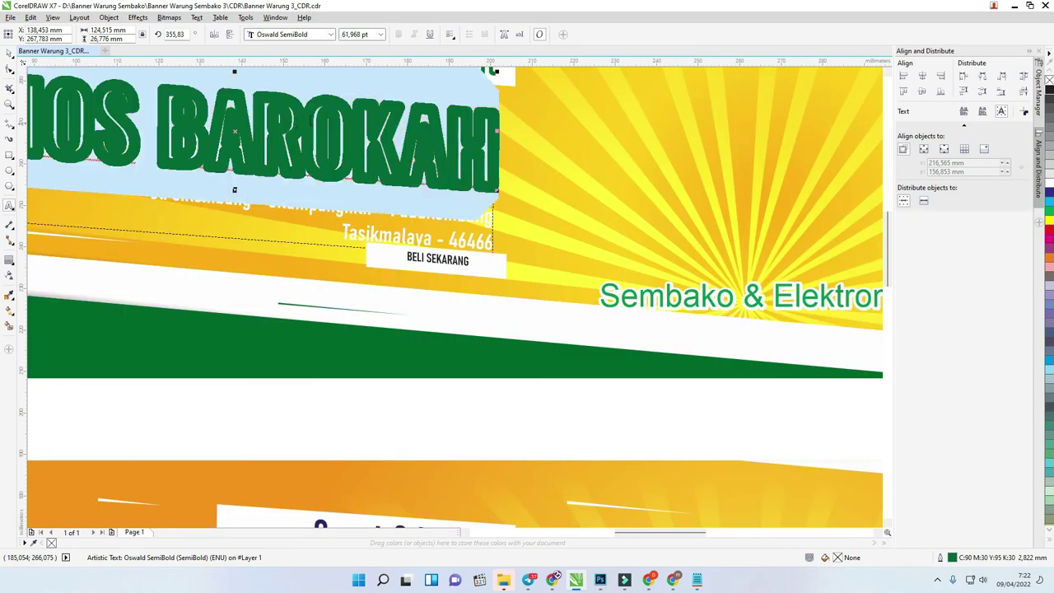
left_click(8, 55)
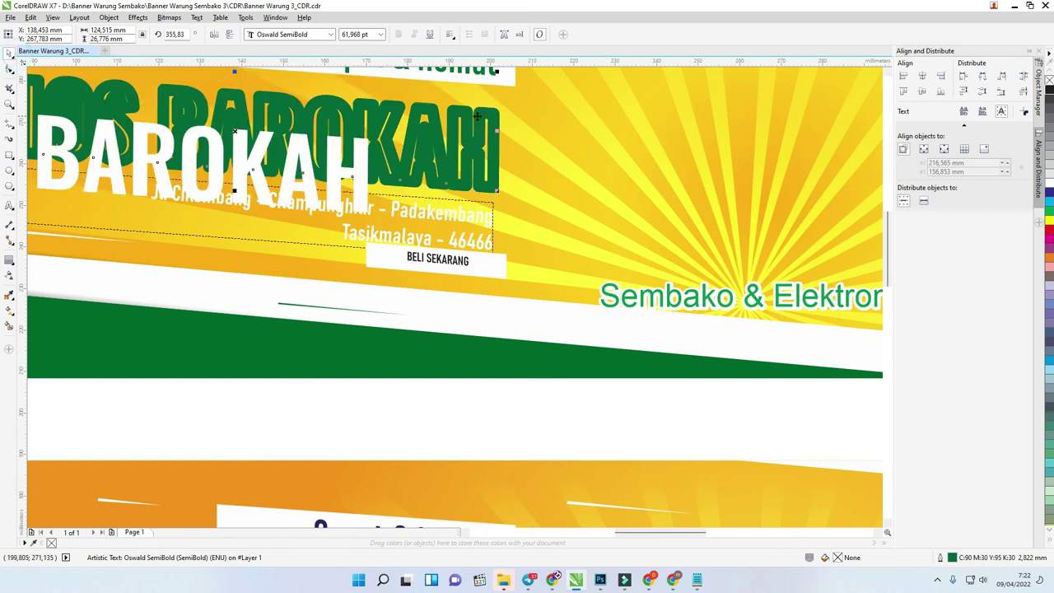
- Delete the old green KIOS BAROKAH outline text from the upper banner
scroll(478, 117, "up", 3)
scroll(483, 154, "down", 1)
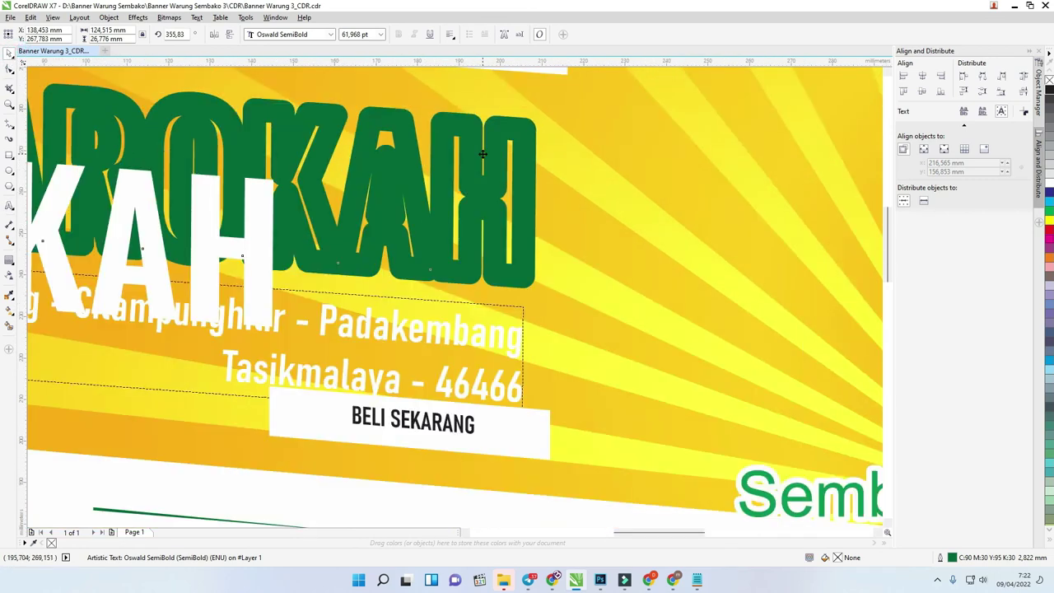
scroll(482, 154, "down", 3)
left_click_drag(486, 168, 500, 162)
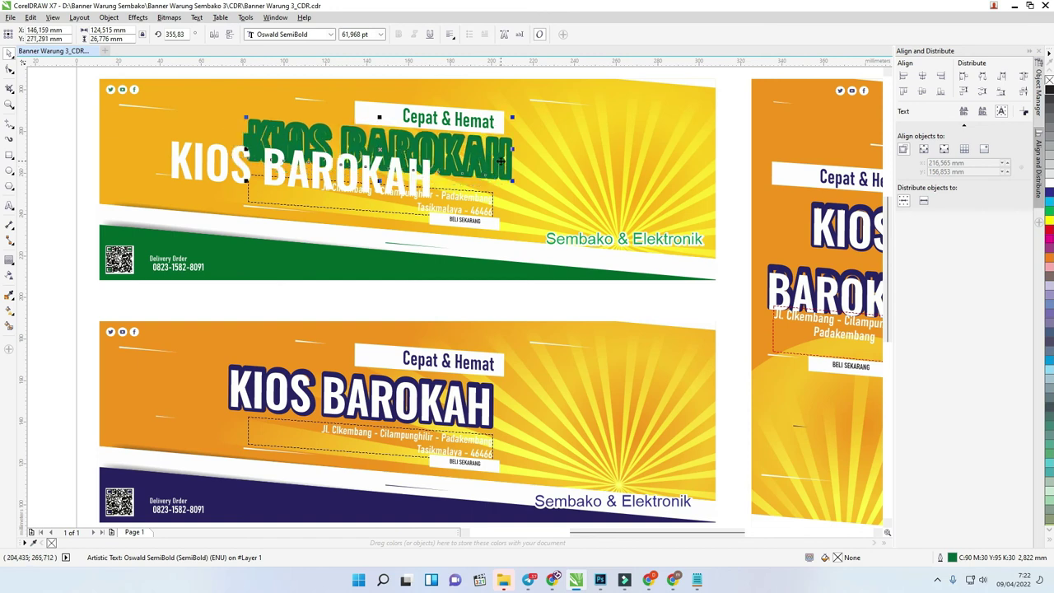
key("Delete")
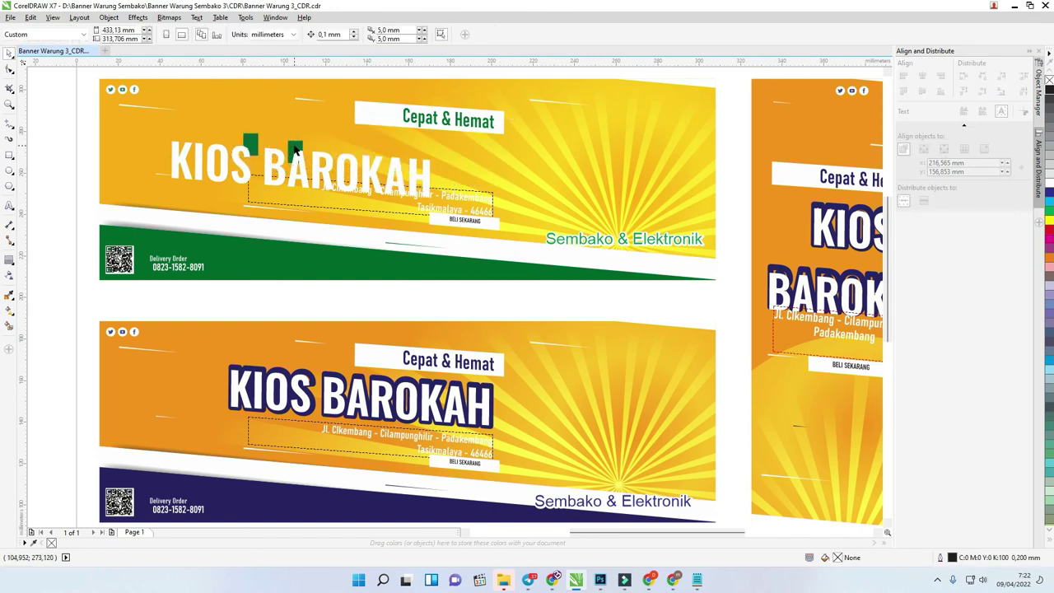
- Return the upper banner's white shop name to its original place and change it to KIOS KANG RIAN
left_click(274, 158)
left_click_drag(319, 147, 599, 159)
key("ctrl+z")
double_click(372, 152)
type("KANG RIAN")
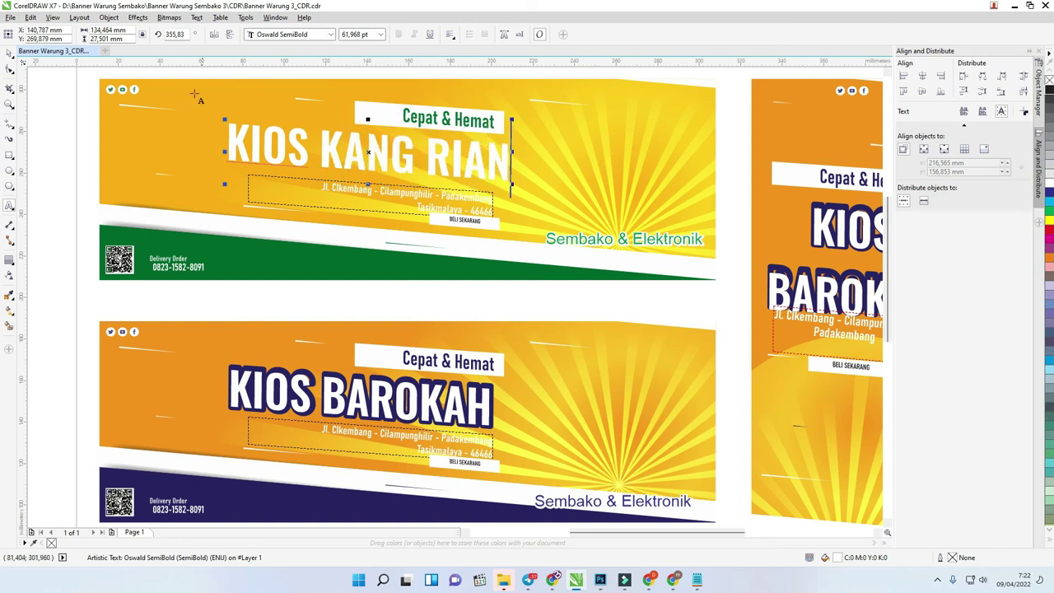
- Apply a one-step outside contour of 2,076 mm to the KIOS KANG RIAN text
left_click(9, 51)
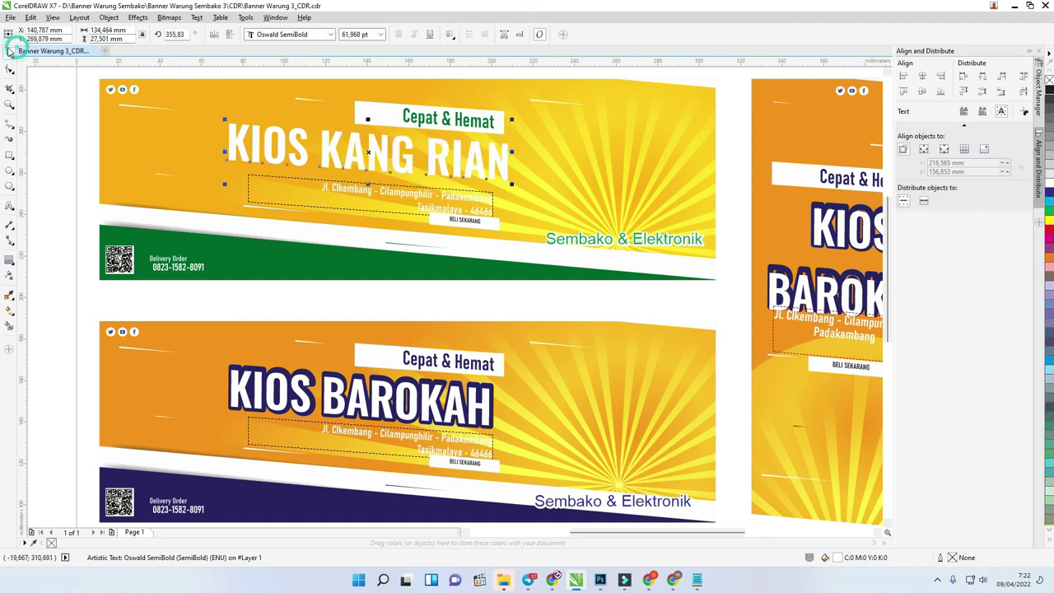
left_click(9, 262)
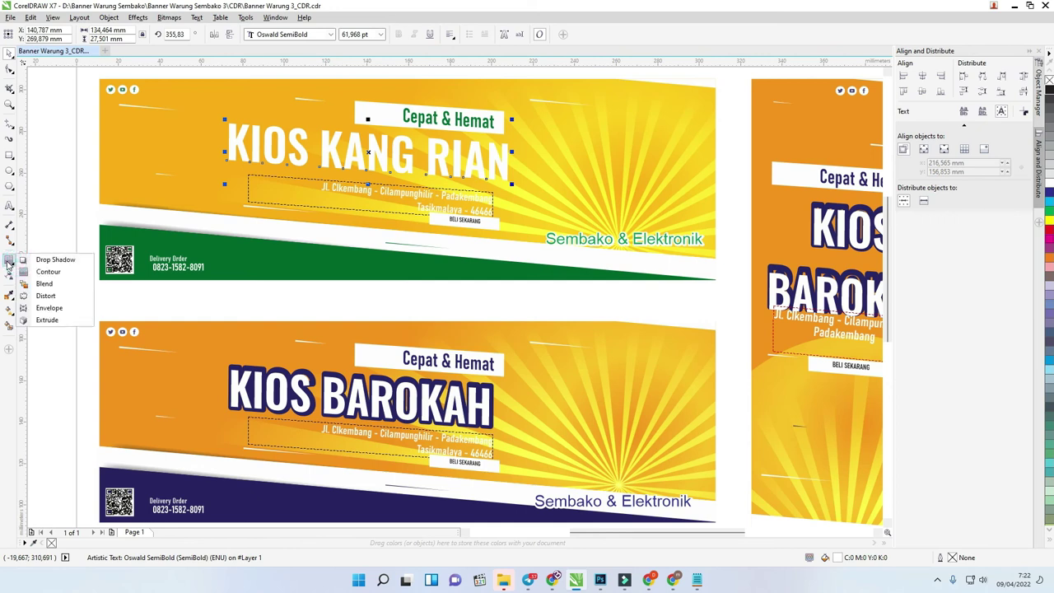
left_click(48, 272)
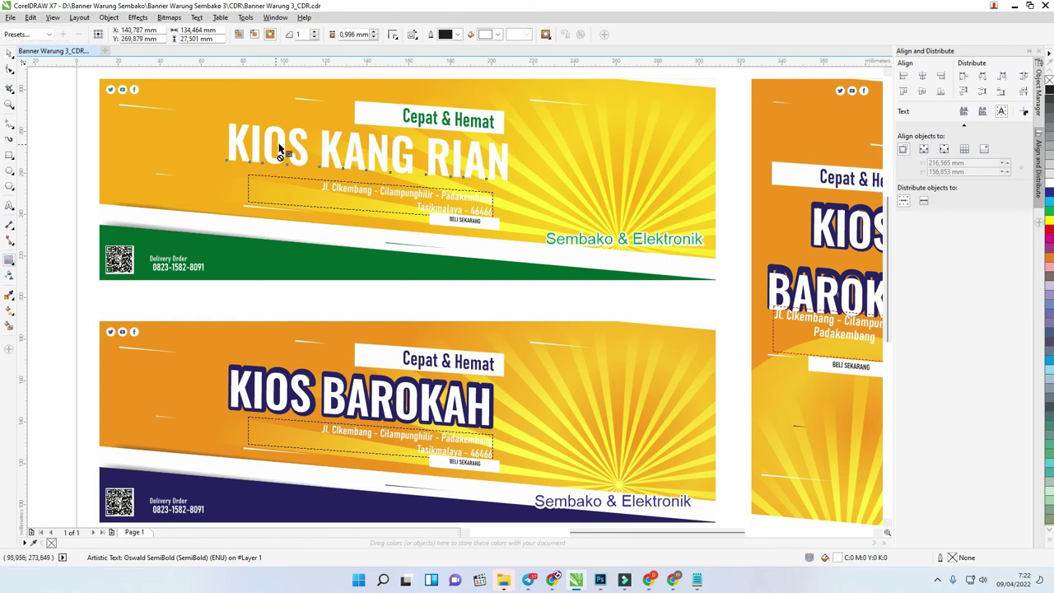
left_click_drag(285, 149, 285, 127)
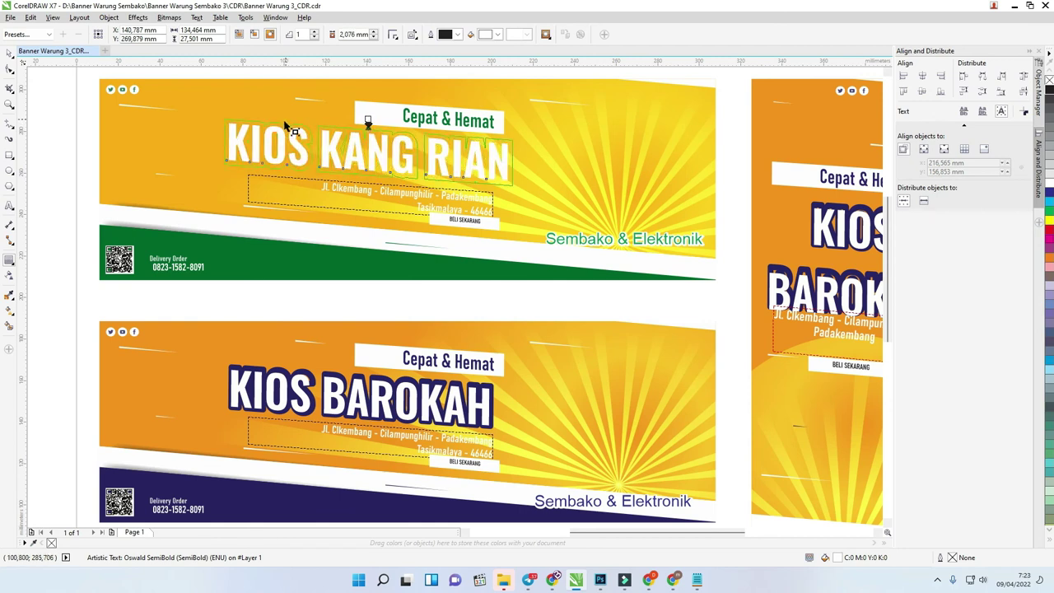
left_click_drag(285, 127, 304, 97)
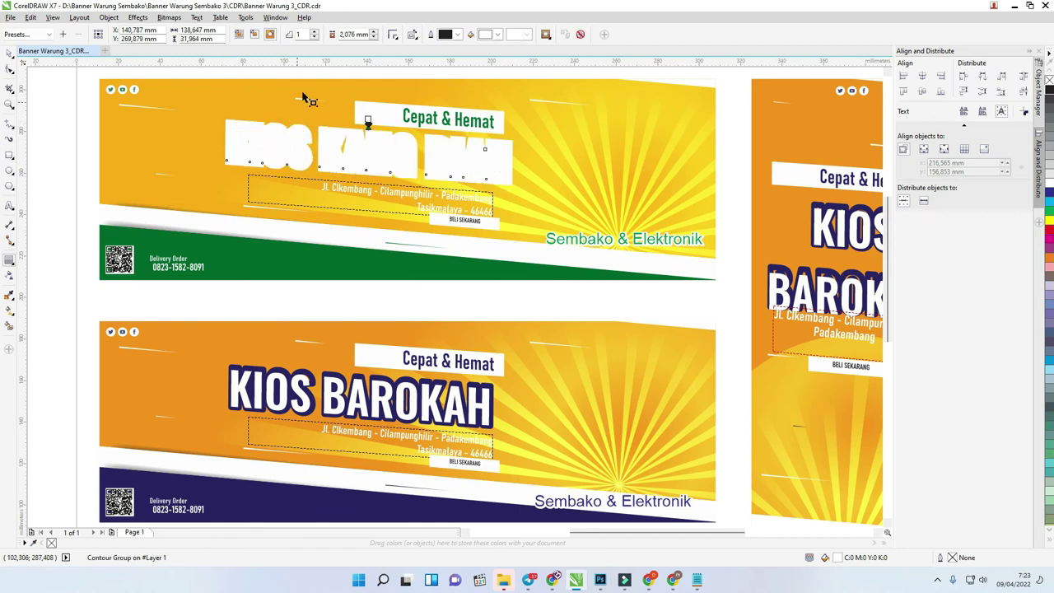
- Fill the shop name's contour with the dark green sampled from the banner's bottom strip, and give it round corners
left_click(498, 34)
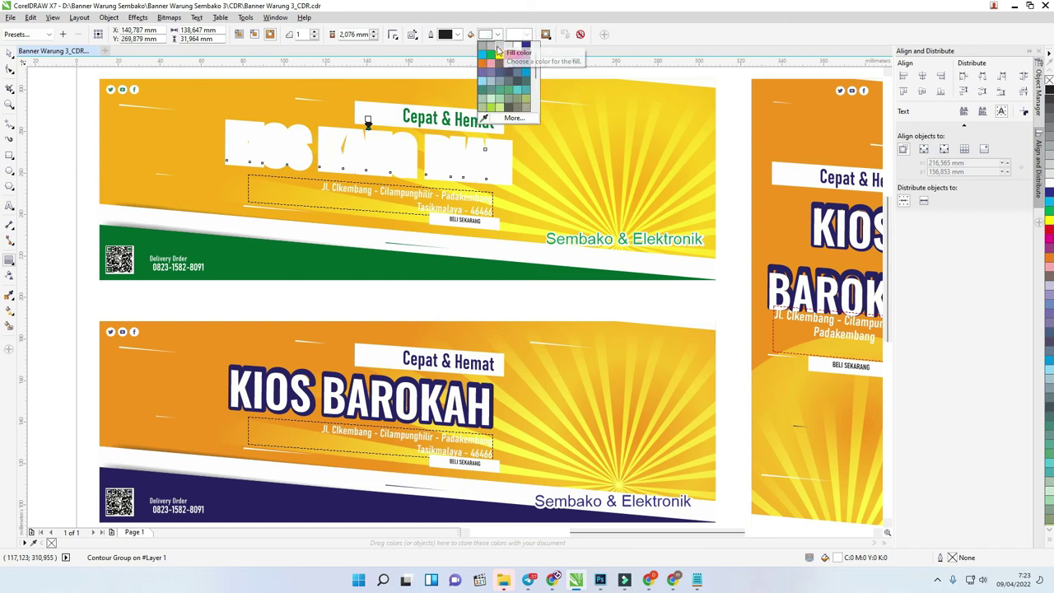
left_click(491, 53)
left_click(498, 35)
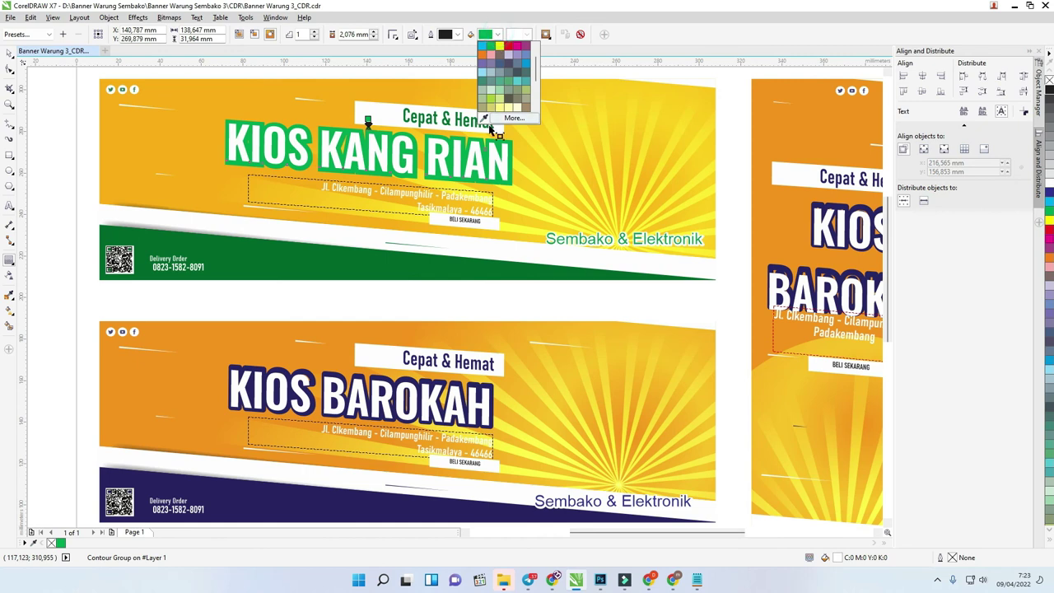
left_click(486, 120)
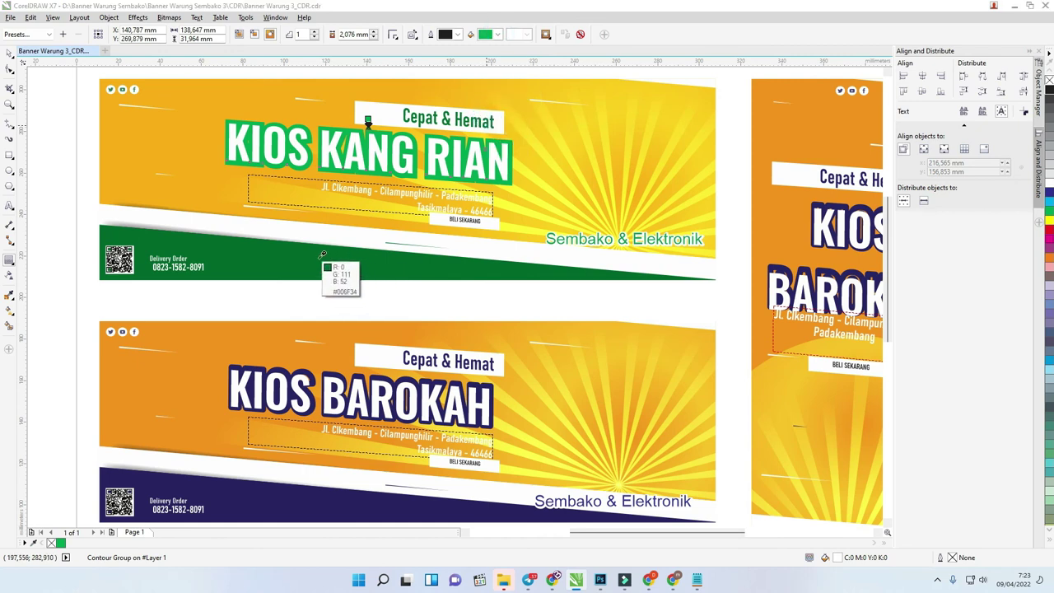
left_click(334, 257)
left_click(394, 39)
left_click(403, 61)
left_click(8, 53)
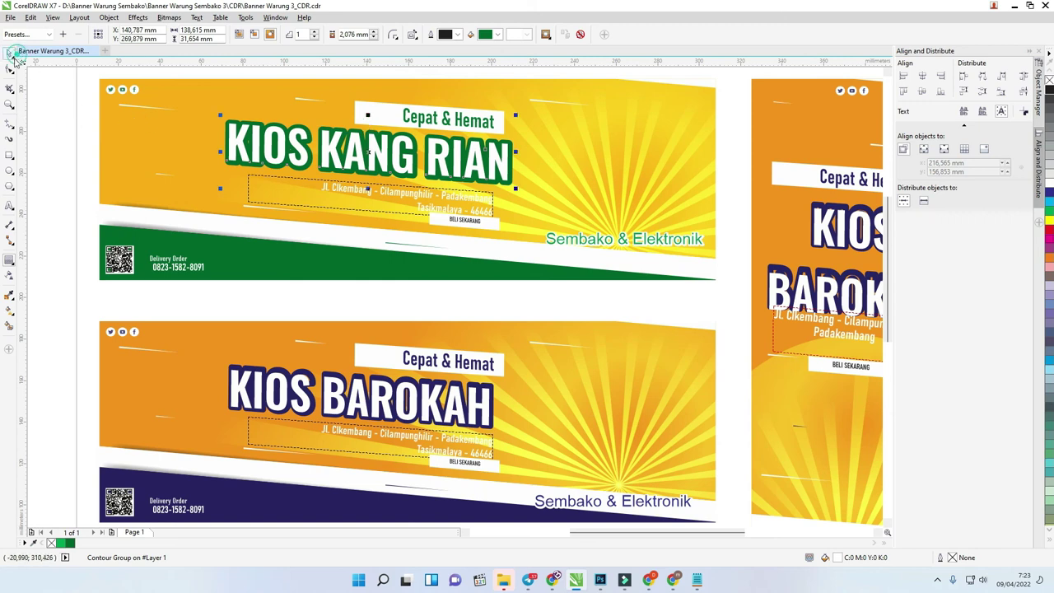
left_click(120, 157)
scroll(415, 199, "down", 2)
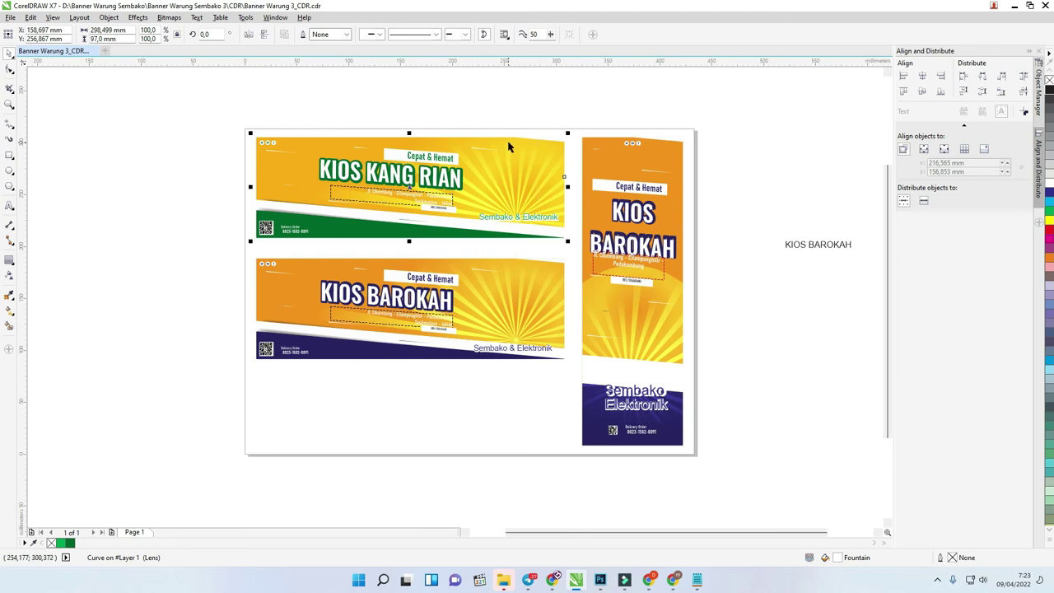
scroll(525, 169, "up", 1)
scroll(518, 174, "down", 1)
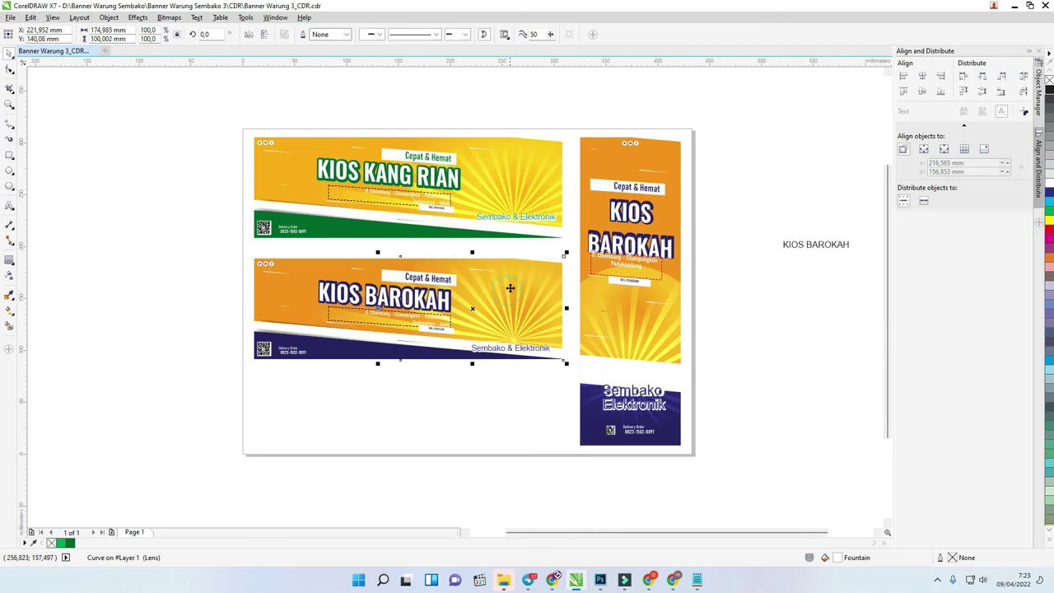
- Try repositioning the sunburst background curves in the lower orange KIOS BAROKAH banner
left_click(481, 307)
left_click(548, 309)
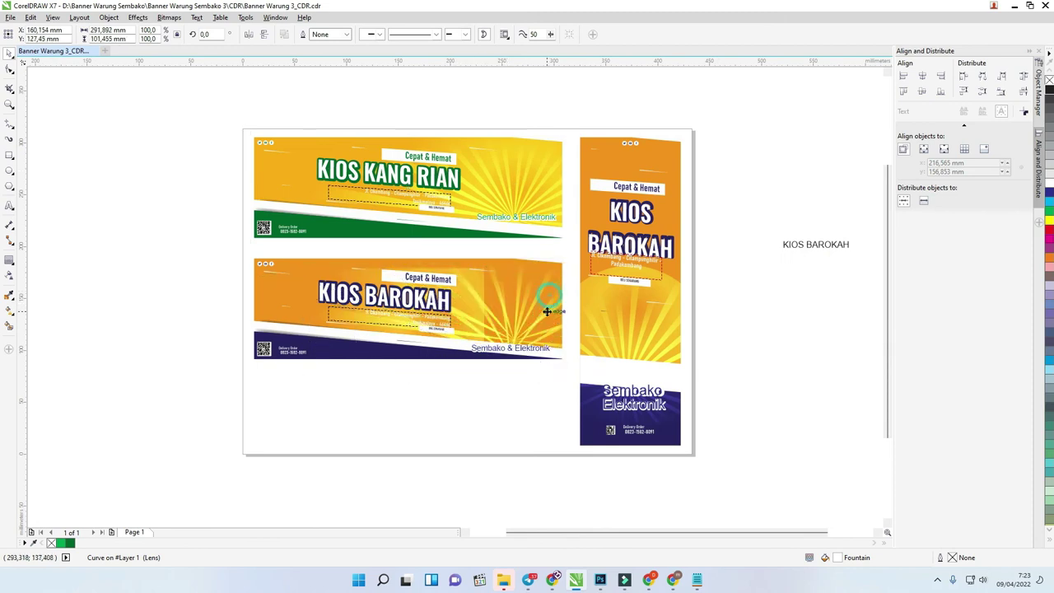
left_click_drag(547, 313, 524, 294)
- Try reshaping the lower banner's sunburst background by moving curve nodes with the Shape tool
left_click(10, 69)
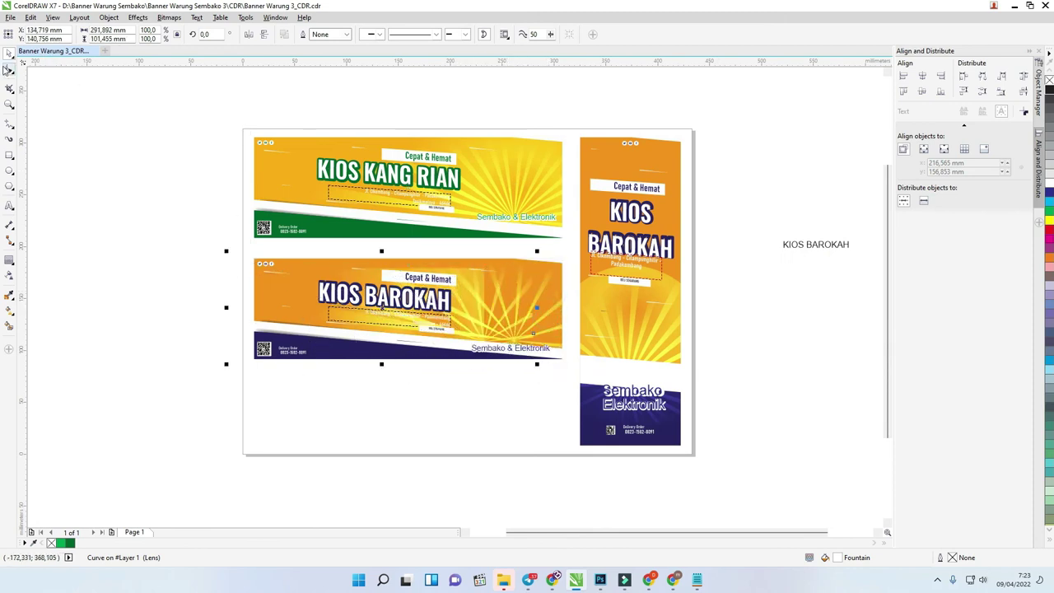
scroll(567, 273, "up", 4)
left_click_drag(428, 278, 330, 321)
left_click_drag(424, 314, 401, 393)
left_click(461, 242)
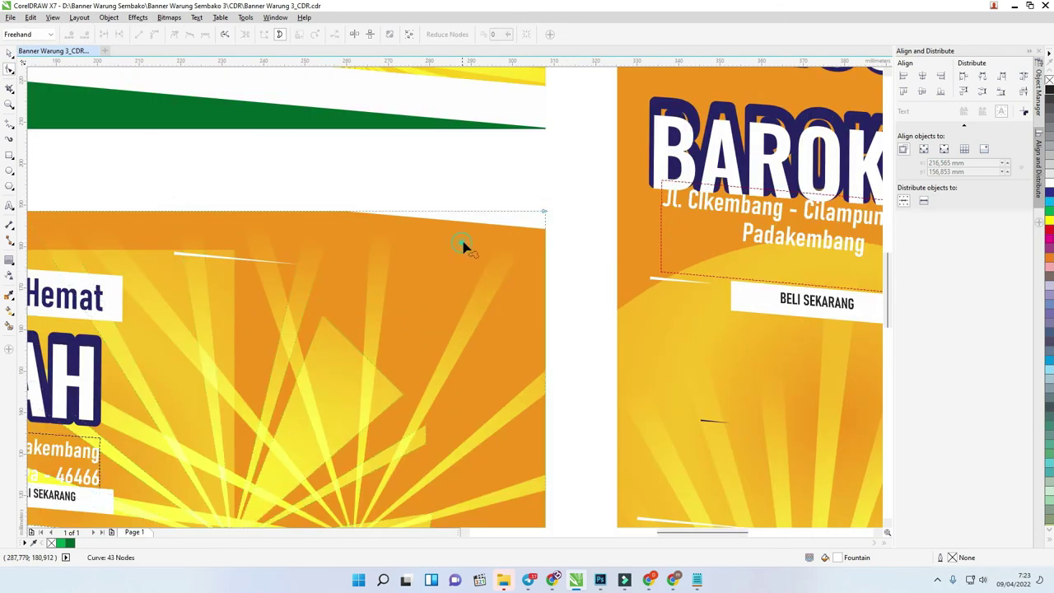
left_click_drag(545, 216, 488, 292)
- Undo the node edits and moves made to the lower banner's sunburst background
left_click(9, 53)
left_click(287, 170)
key("ctrl+z")
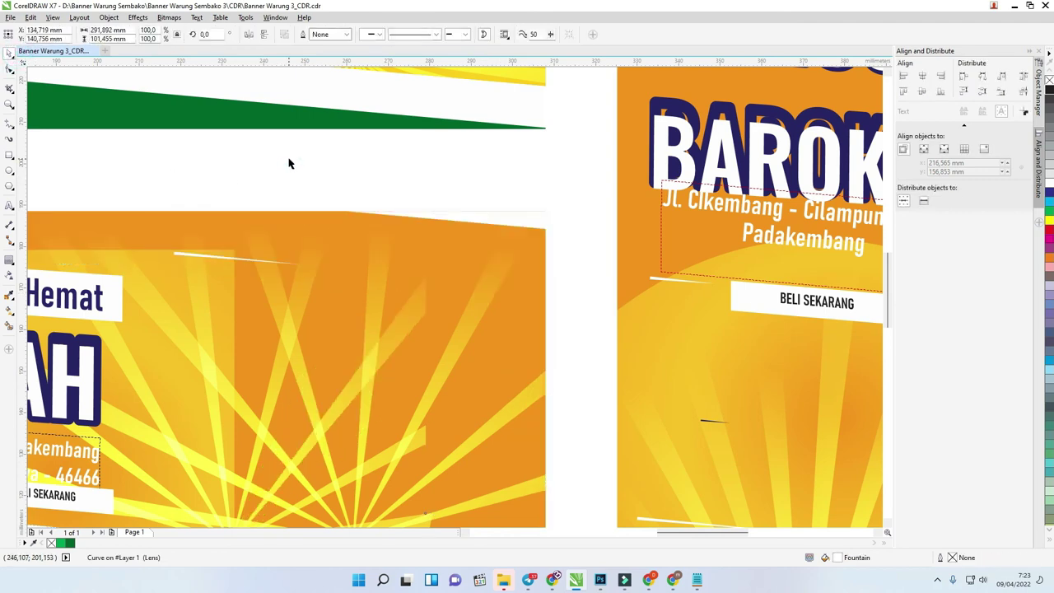
key("ctrl+z")
scroll(414, 198, "down", 3)
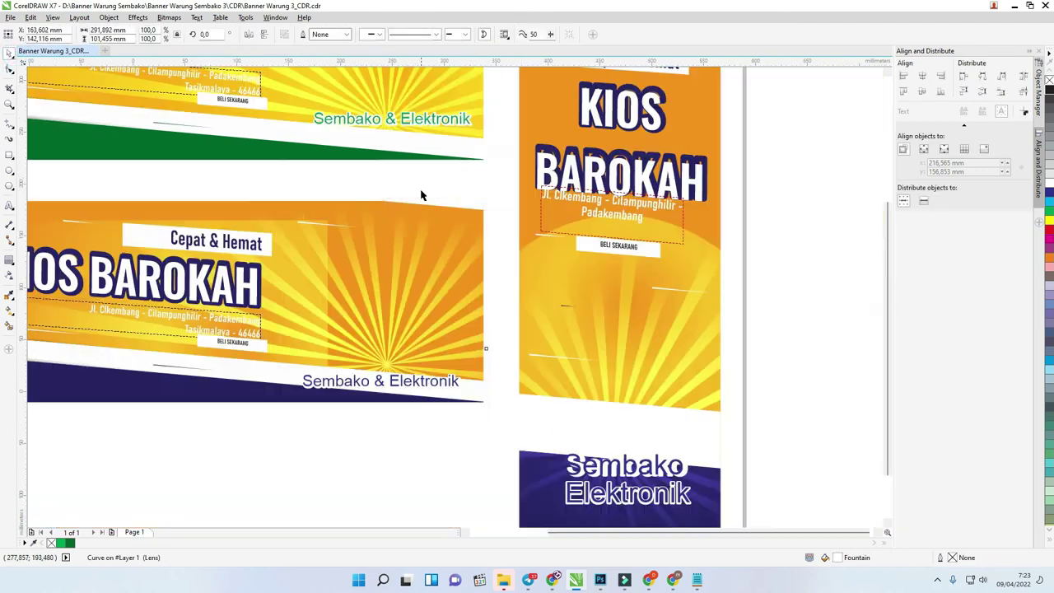
left_click(361, 217)
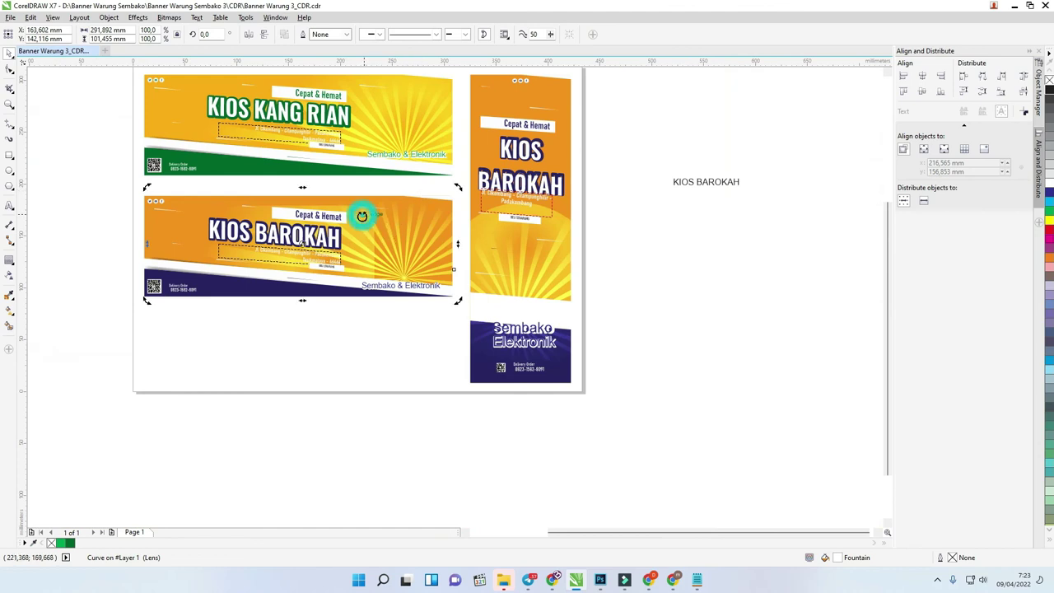
- Select the loose black KIOS BAROKAH text lying outside the page
left_click(664, 171)
left_click(663, 171)
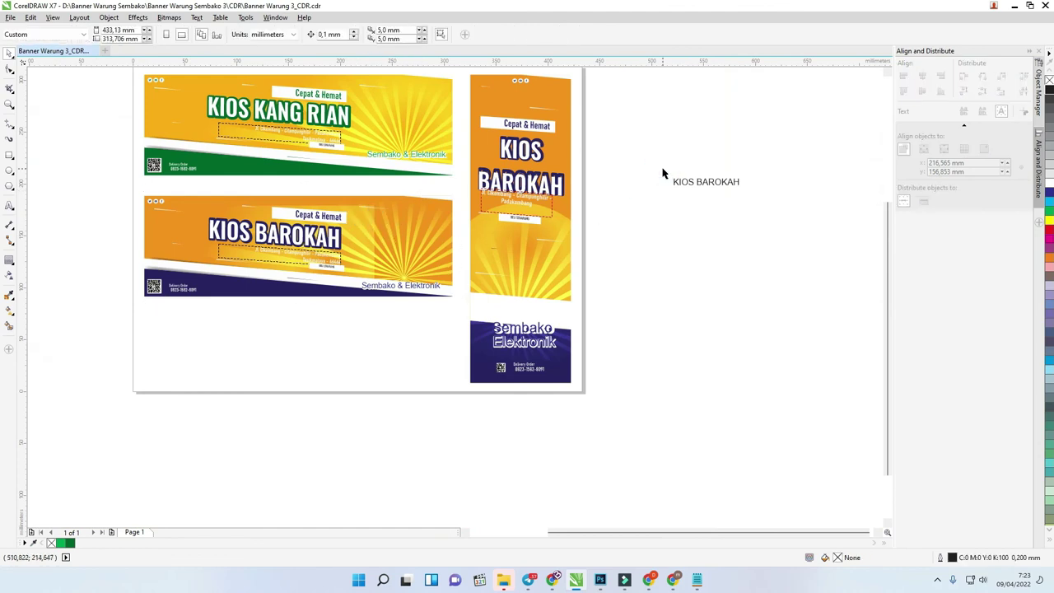
left_click_drag(888, 241, 887, 208)
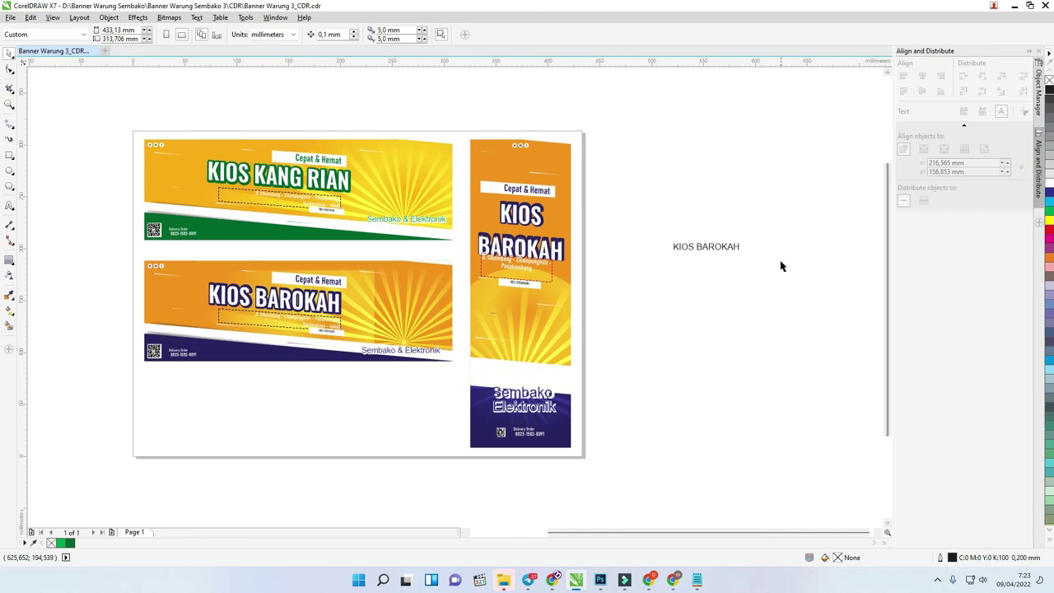
left_click_drag(803, 302, 640, 186)
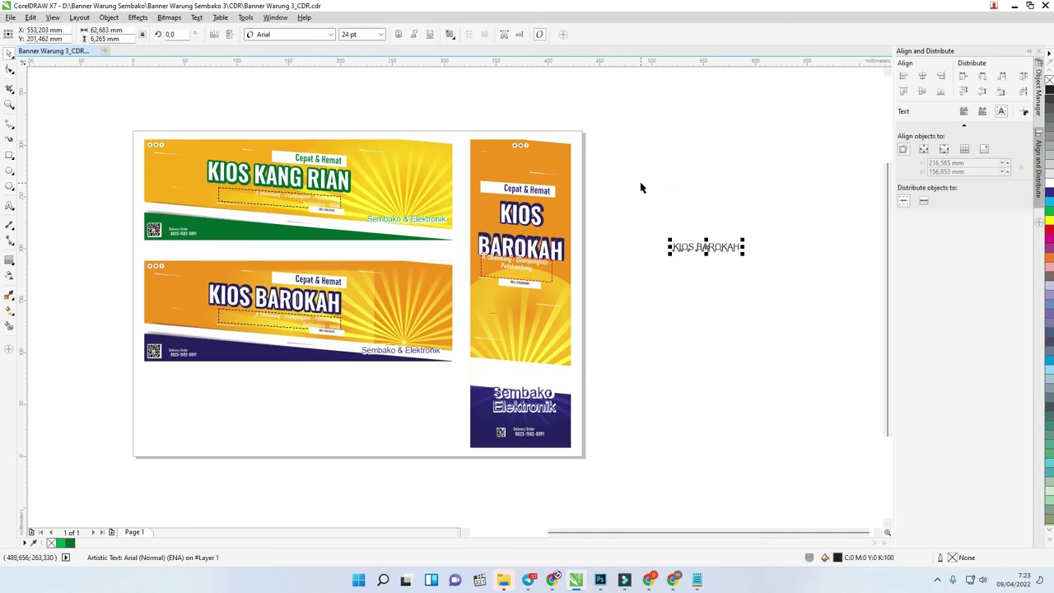